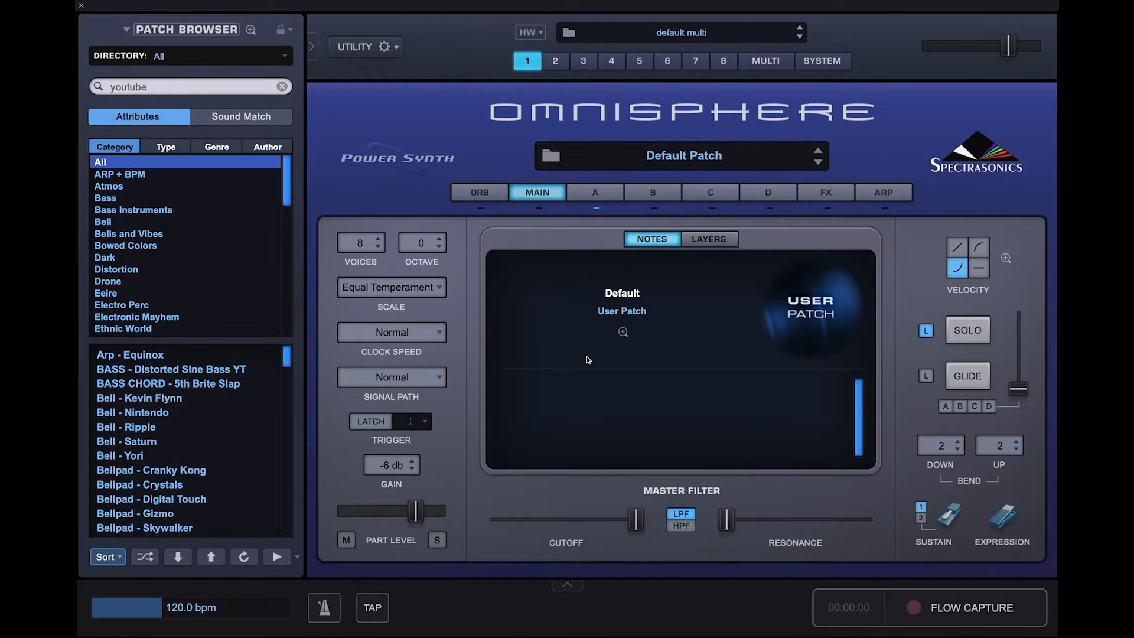
left_click(884, 194)
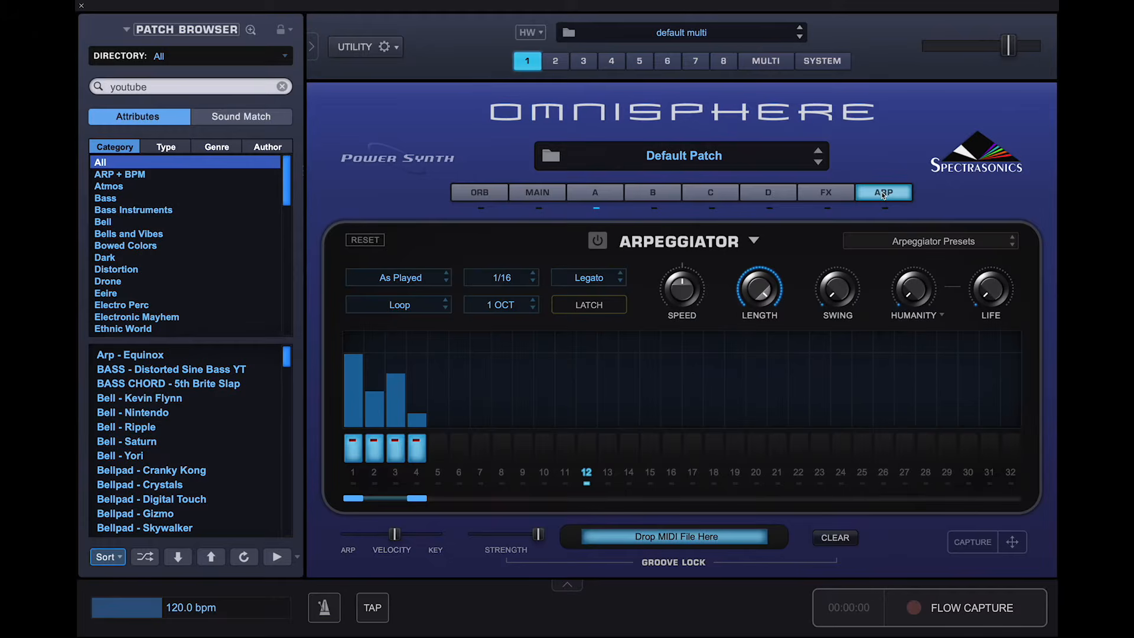
left_click(553, 194)
Set layer A's oscillator to the American 3X Shapes waveform from the X-fade Shapes classic waveforms.
left_click(593, 200)
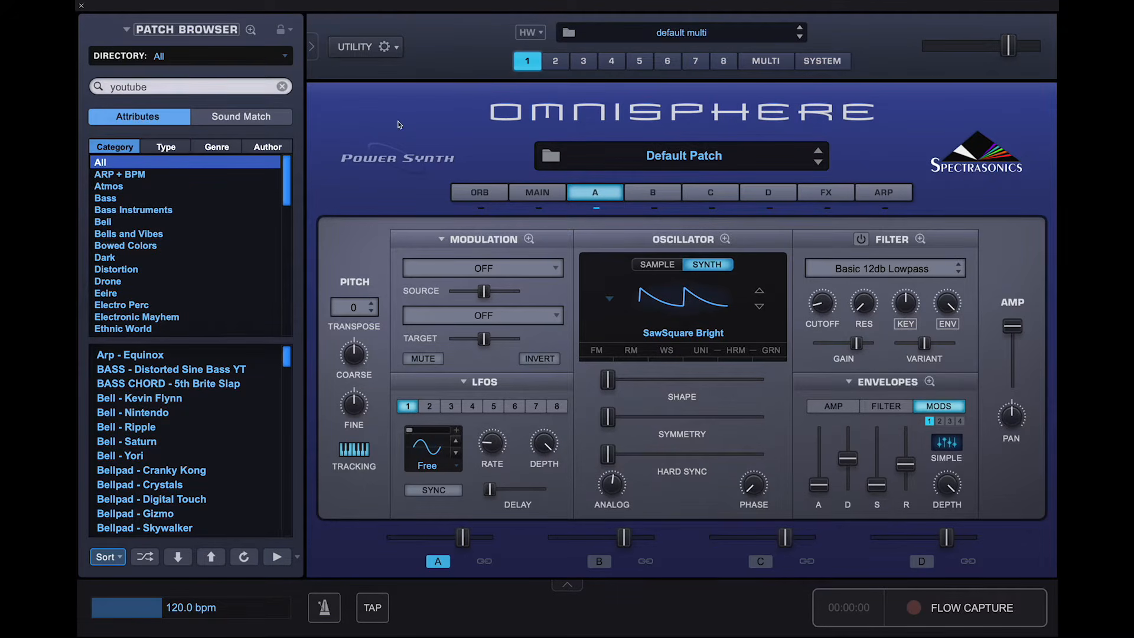
left_click(374, 50)
left_click(680, 331)
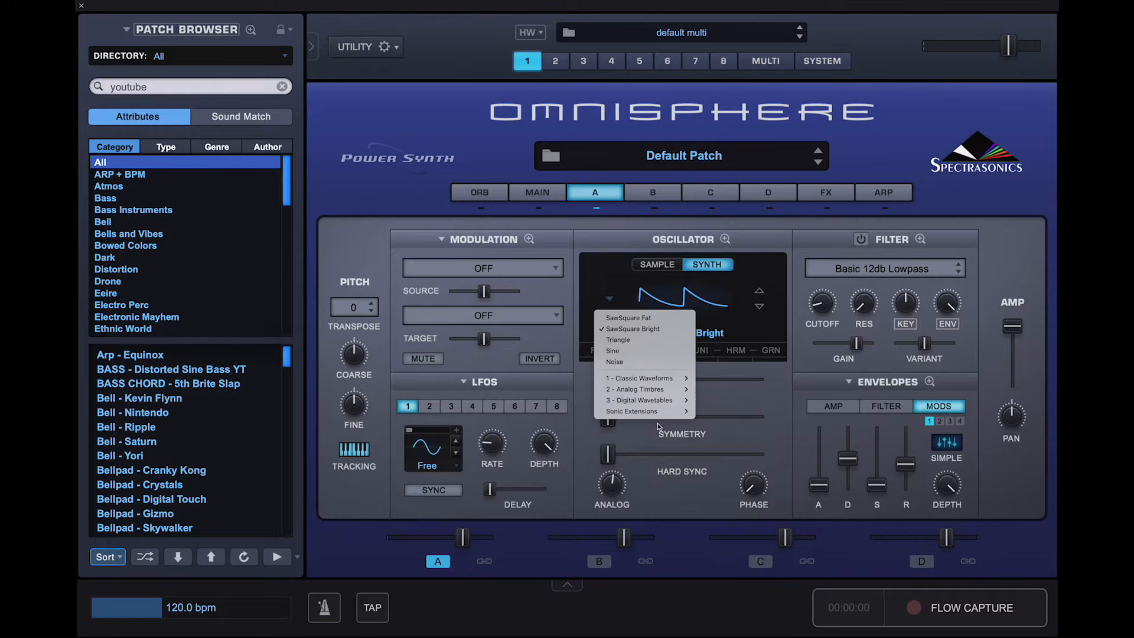
mouse_move(674, 382)
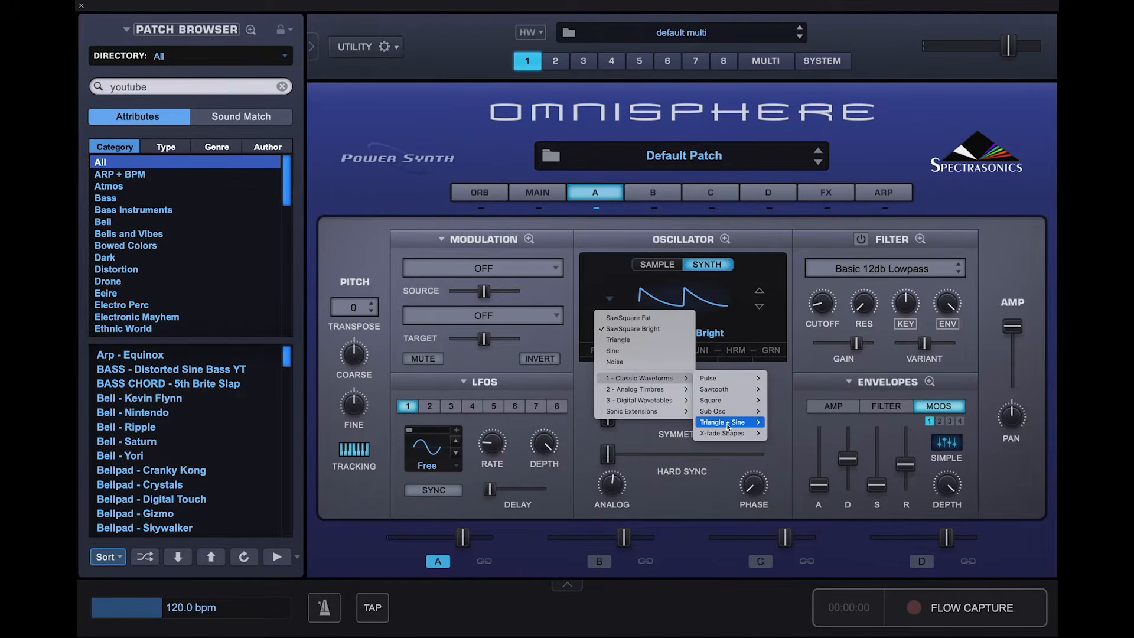
mouse_move(729, 435)
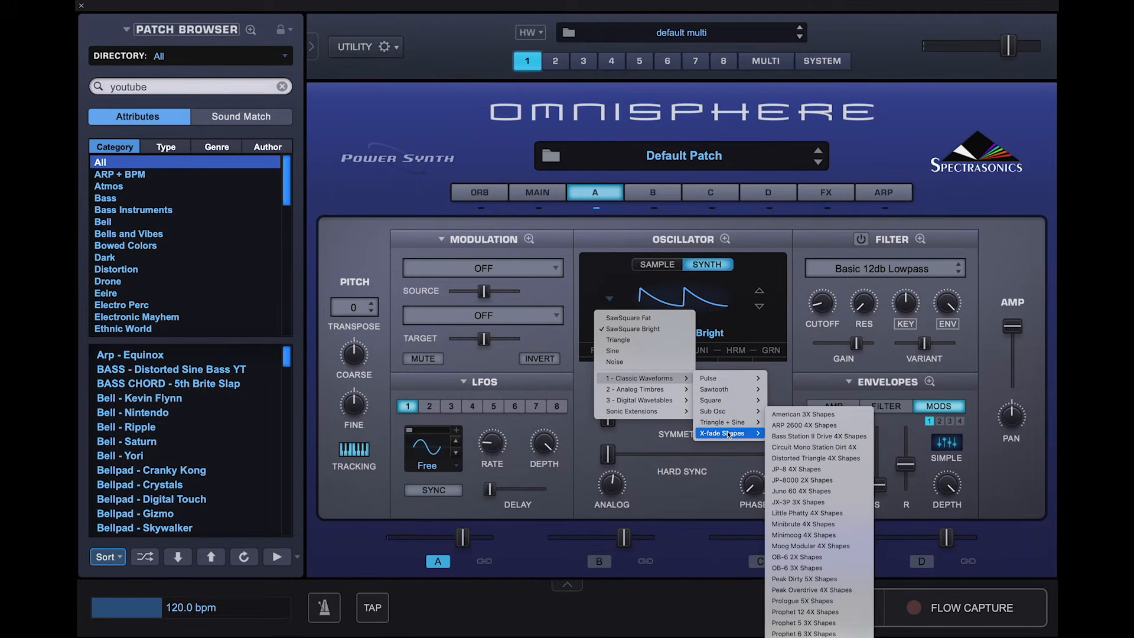
left_click(807, 414)
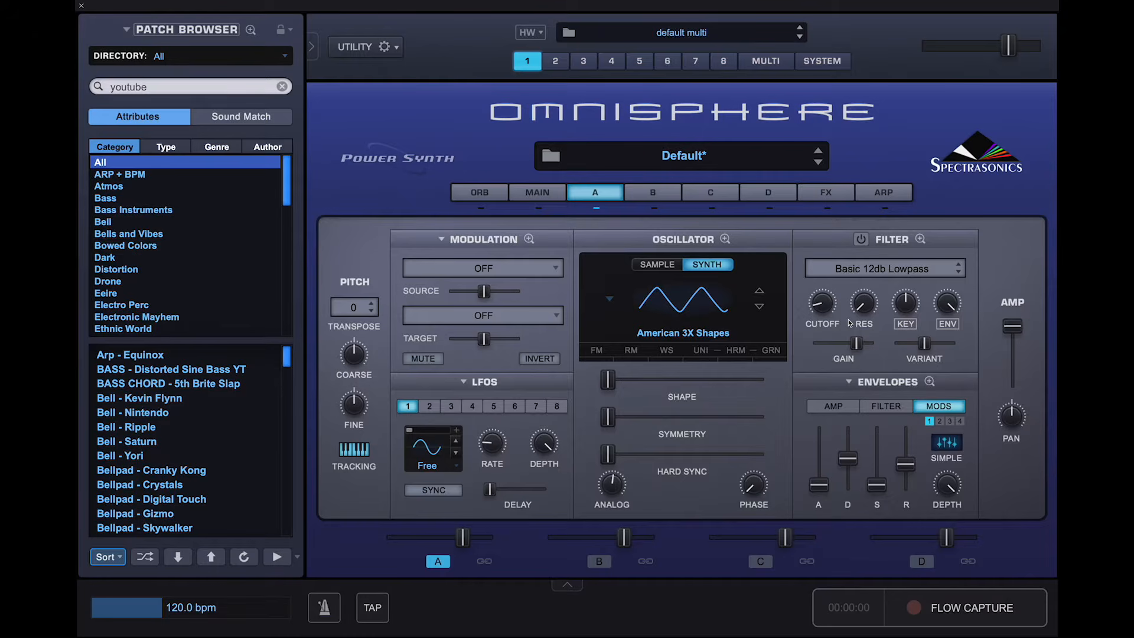
Set layer A's filter to State Variable 12dB and raise its cutoff slightly and its resonance to roughly a quarter.
left_click(903, 268)
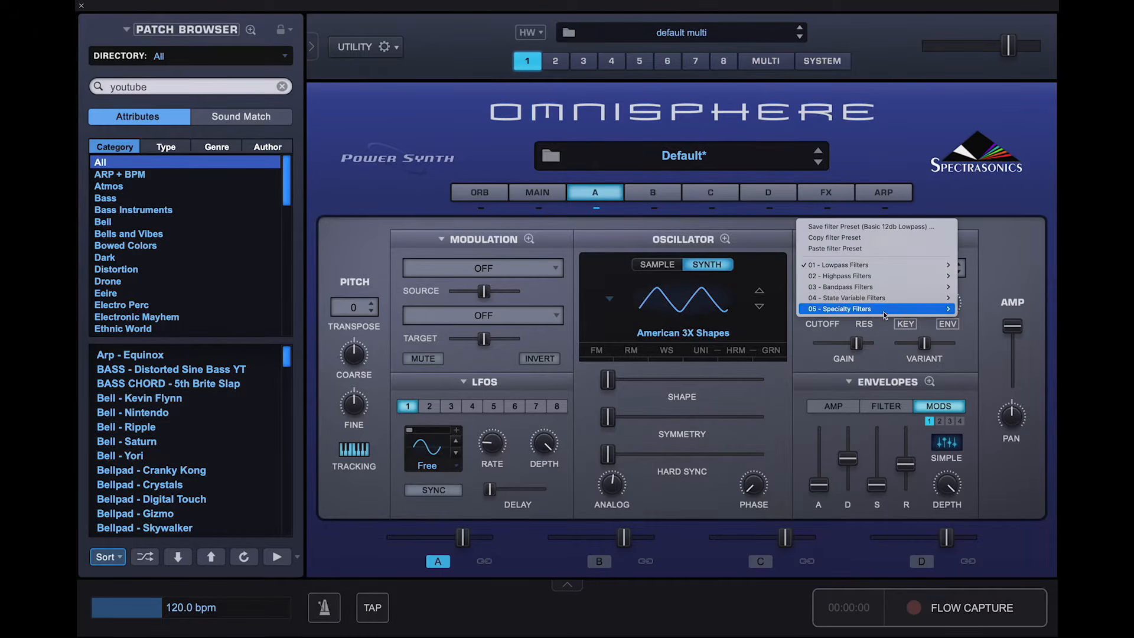
mouse_move(924, 308)
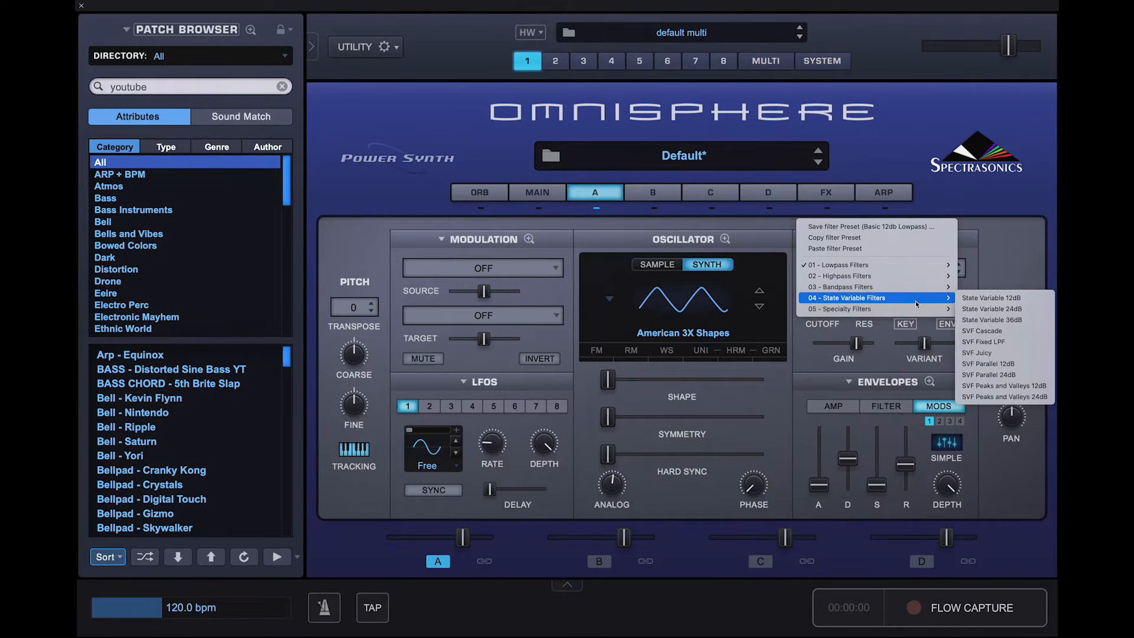
left_click(985, 298)
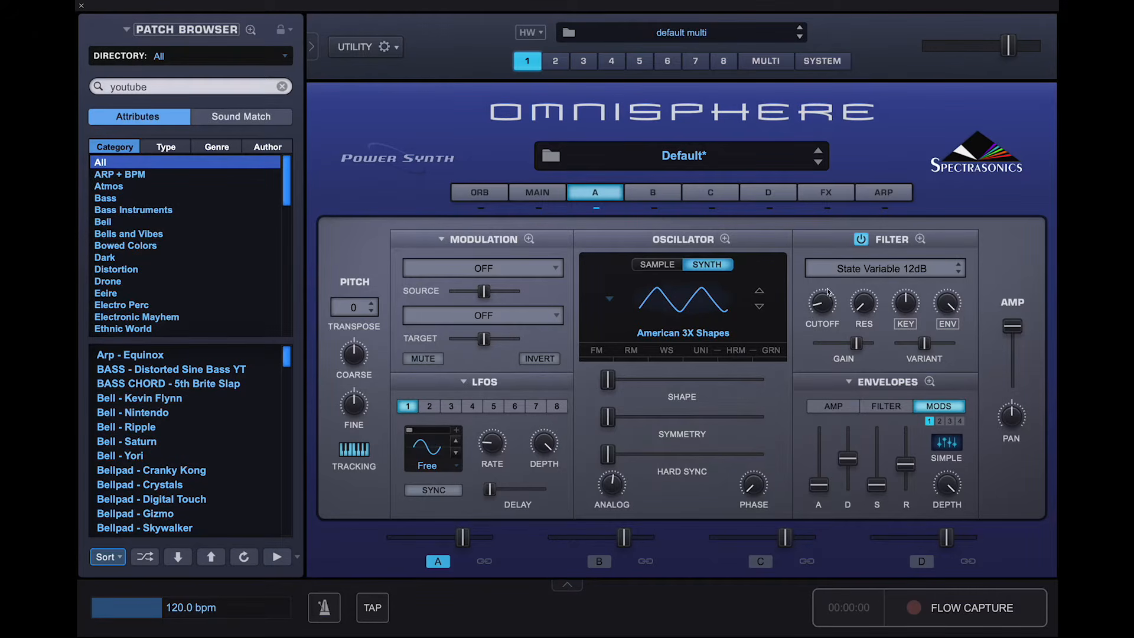
mouse_move(823, 307)
left_click_drag(822, 307, 823, 300)
left_click_drag(858, 314, 861, 266)
Enable Unison on layer A's oscillator with the depth slightly above the midpoint, and adjust its octave setting.
left_click(708, 352)
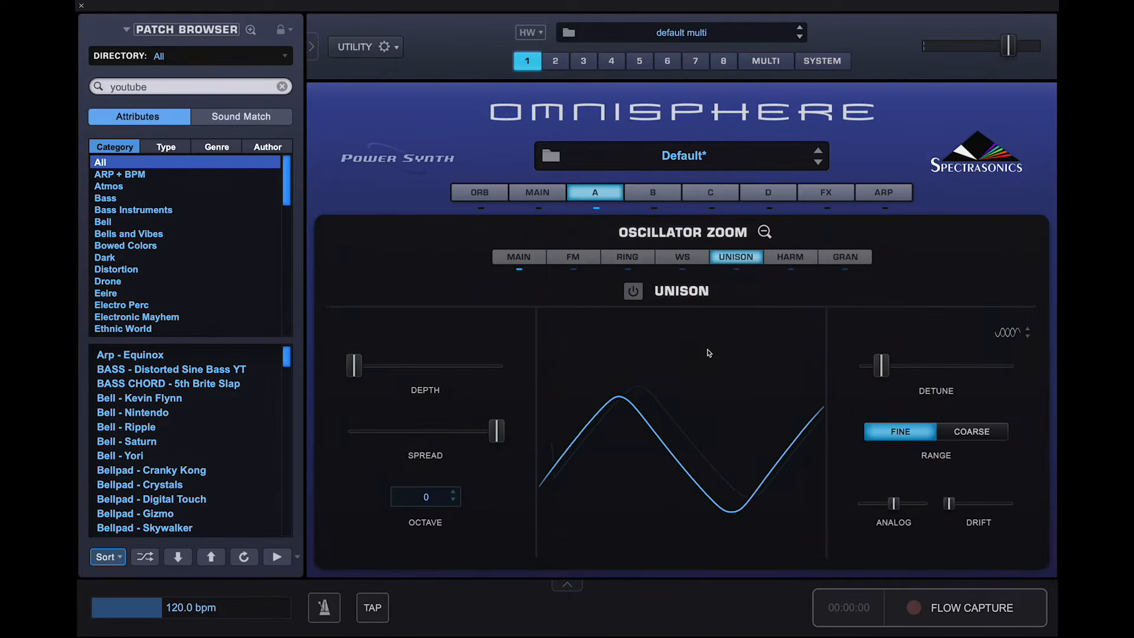
left_click(633, 291)
left_click_drag(356, 372, 440, 378)
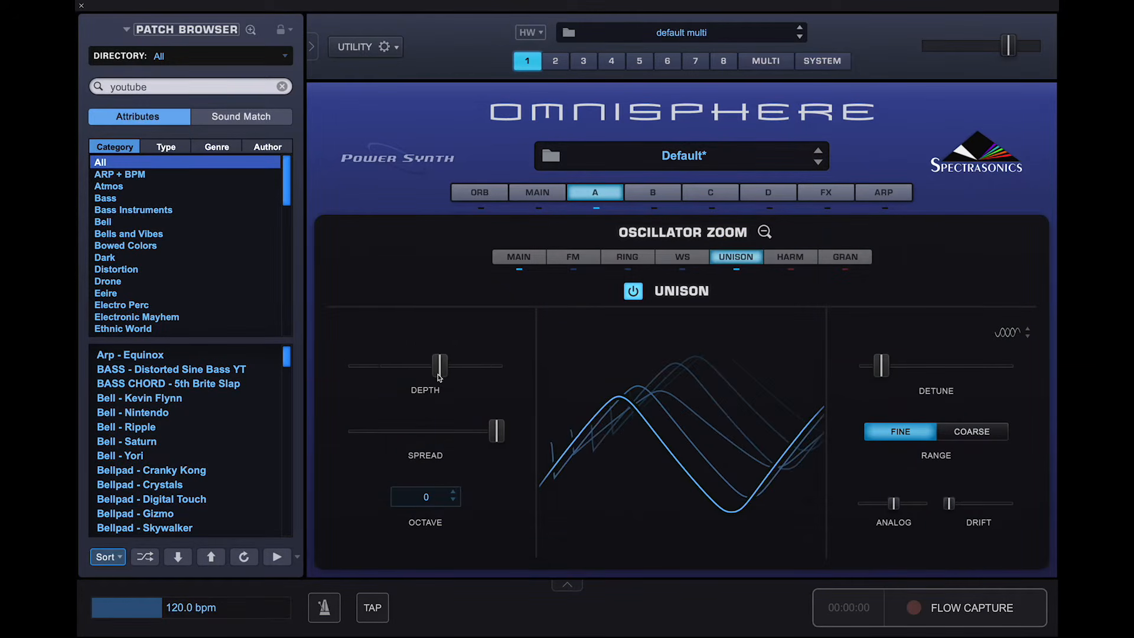
left_click(454, 501)
left_click(414, 509)
left_click(765, 233)
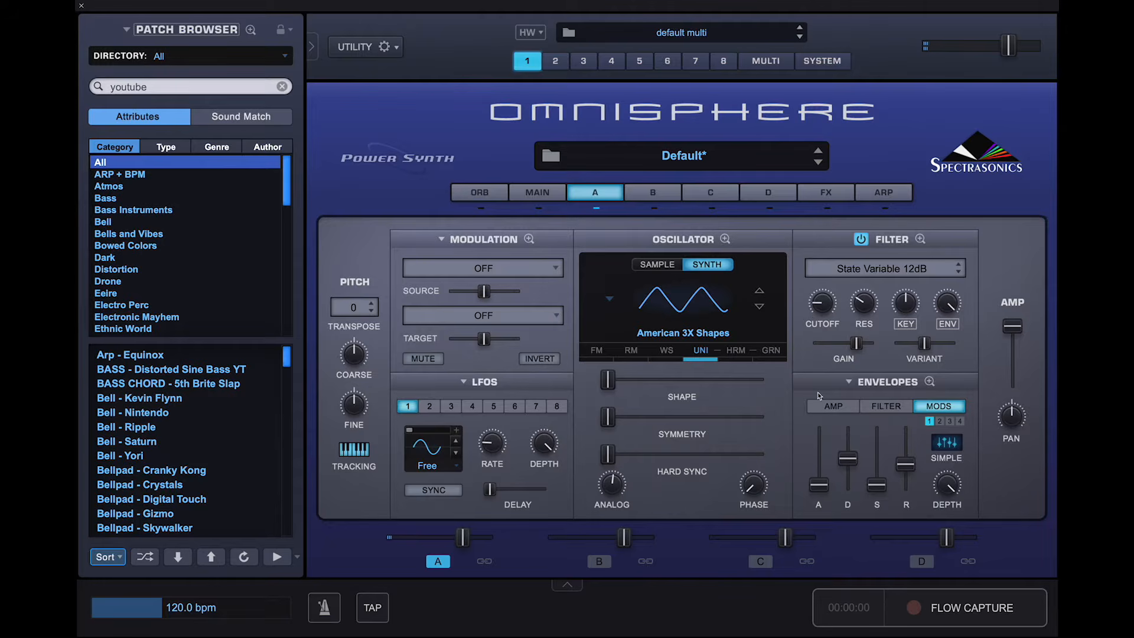
Set the sustain of layer A's amp envelope to 0.00 and shorten the decay slightly.
left_click(836, 406)
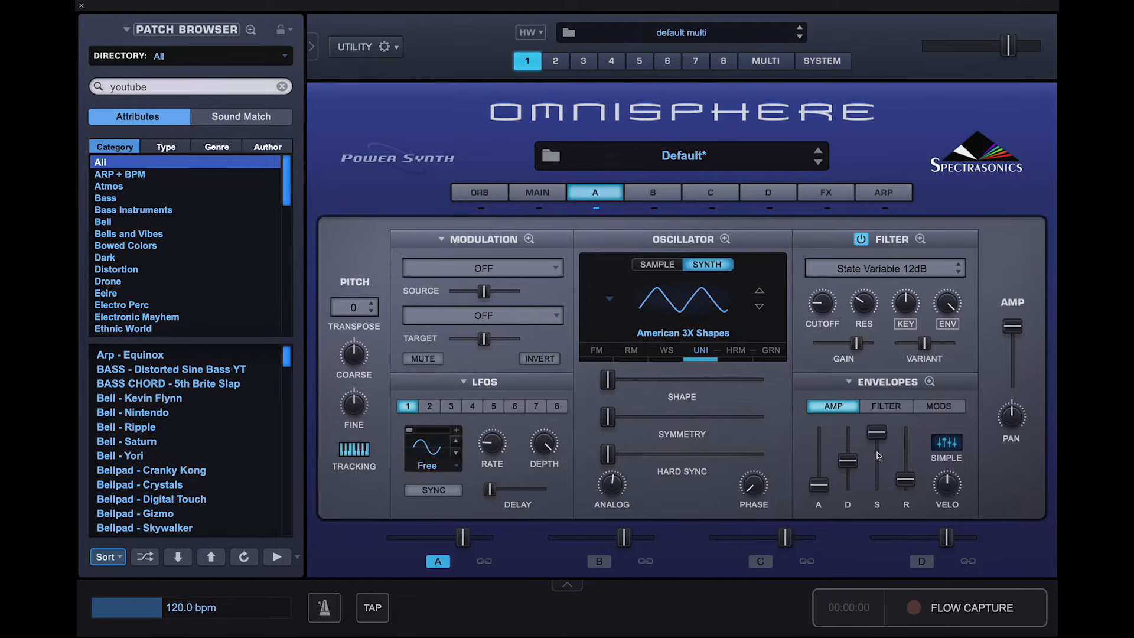
mouse_move(880, 441)
left_click_drag(880, 439, 883, 511)
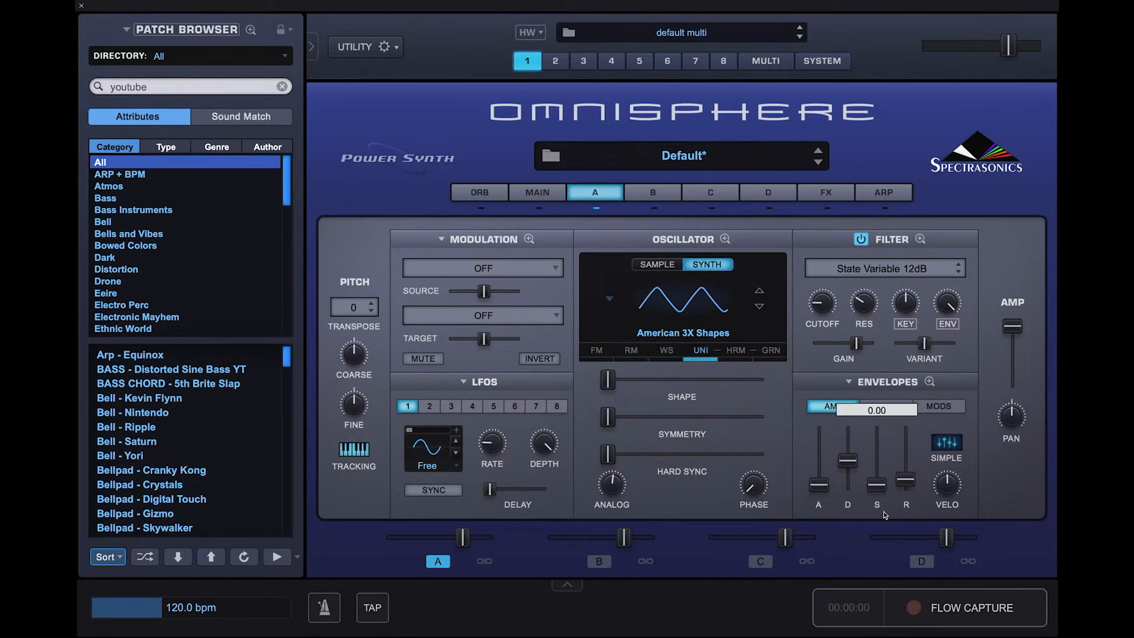
left_click_drag(846, 463, 846, 473)
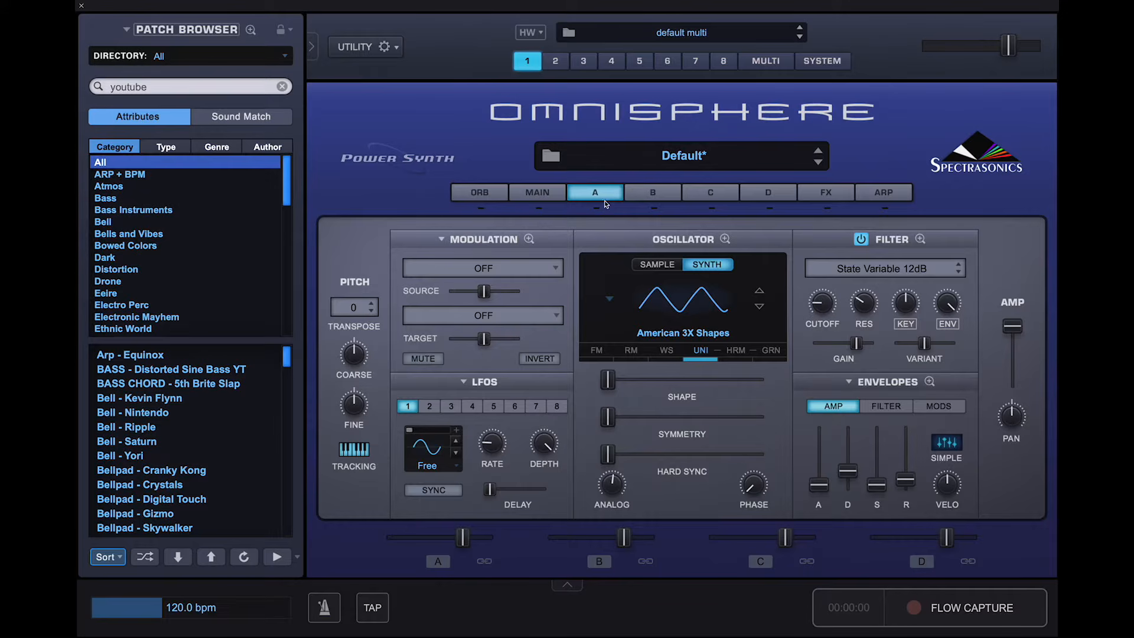
Set layer B's oscillator to the SE-02 6X Shapes waveform from the X-fade Shapes classic waveforms.
left_click(654, 197)
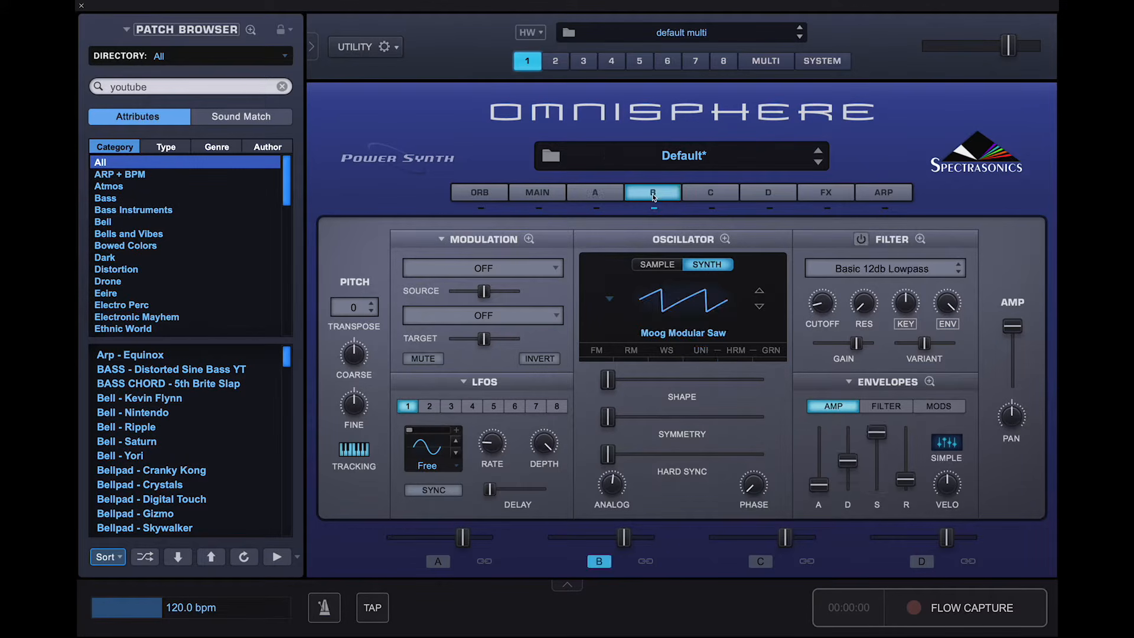
left_click(673, 298)
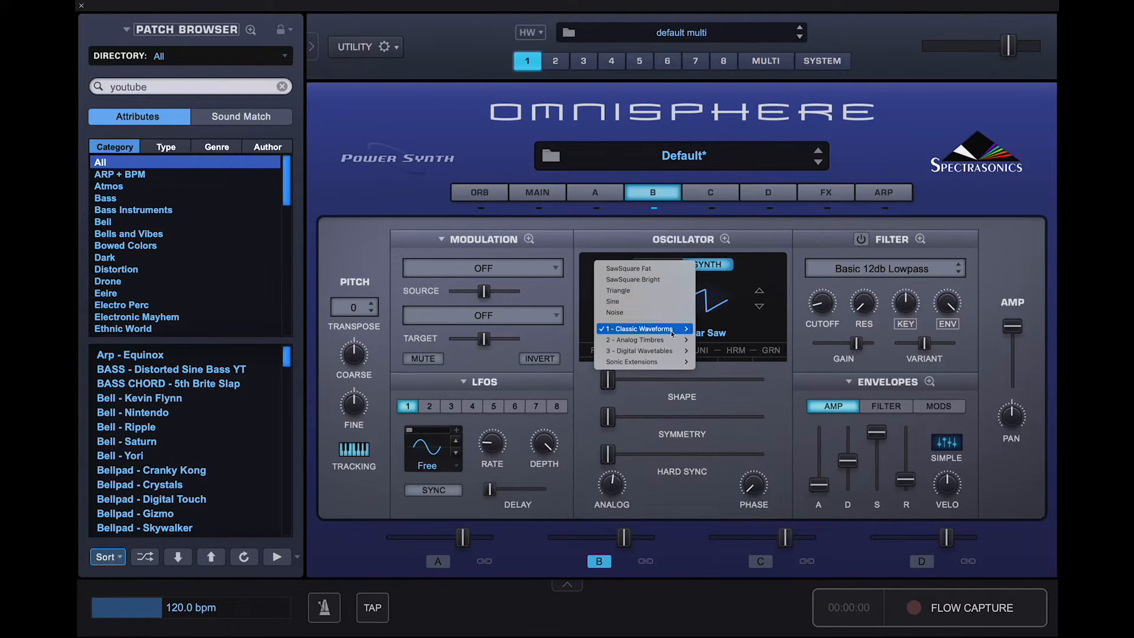
mouse_move(644, 328)
mouse_move(730, 384)
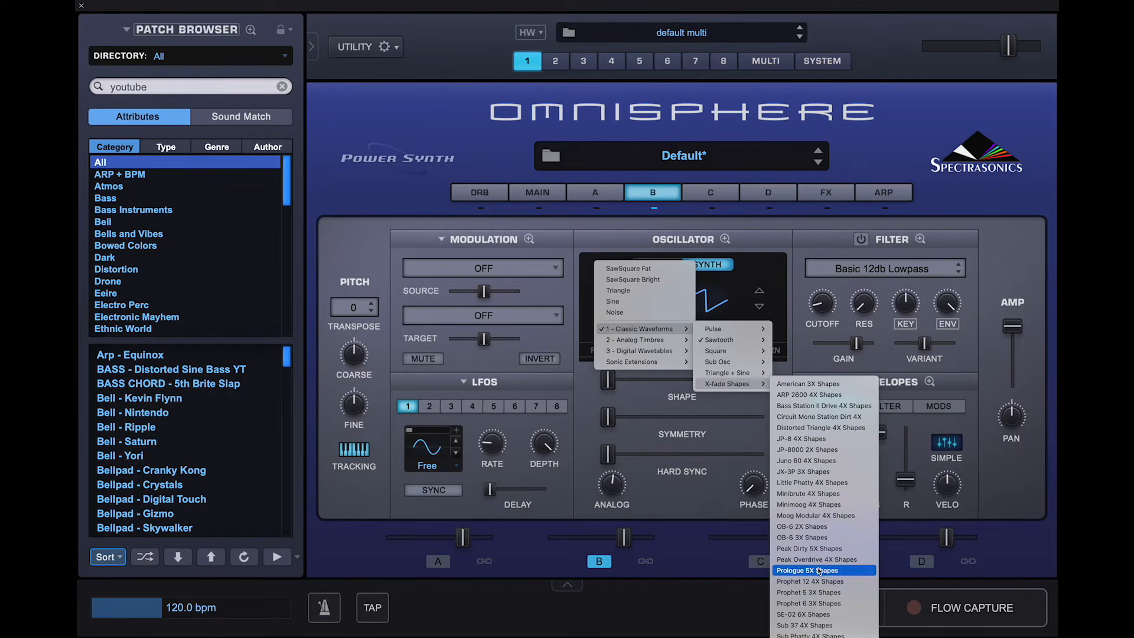
left_click(811, 615)
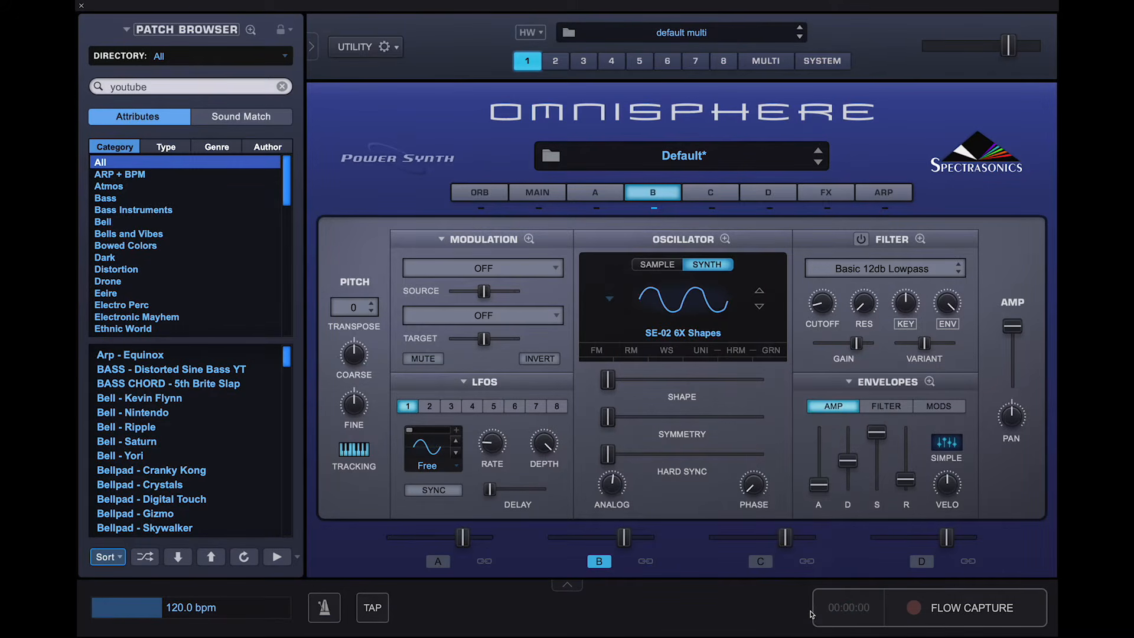
Enable Harmonia on layer B's oscillator with voices 1, 2 and 3 active.
left_click(742, 352)
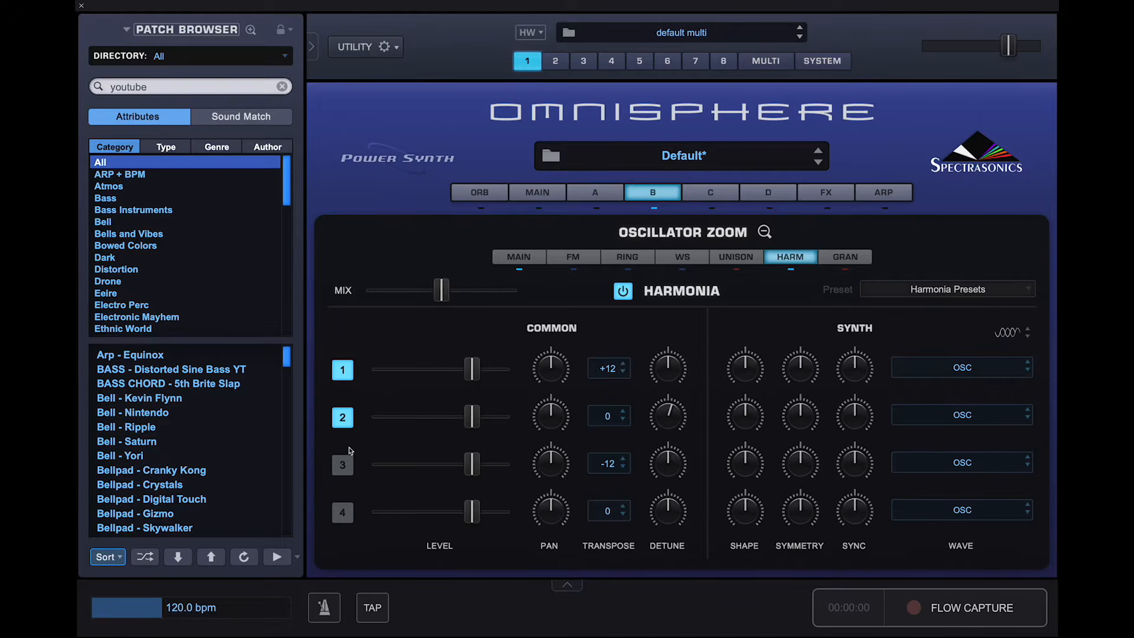
left_click(349, 467)
left_click(765, 232)
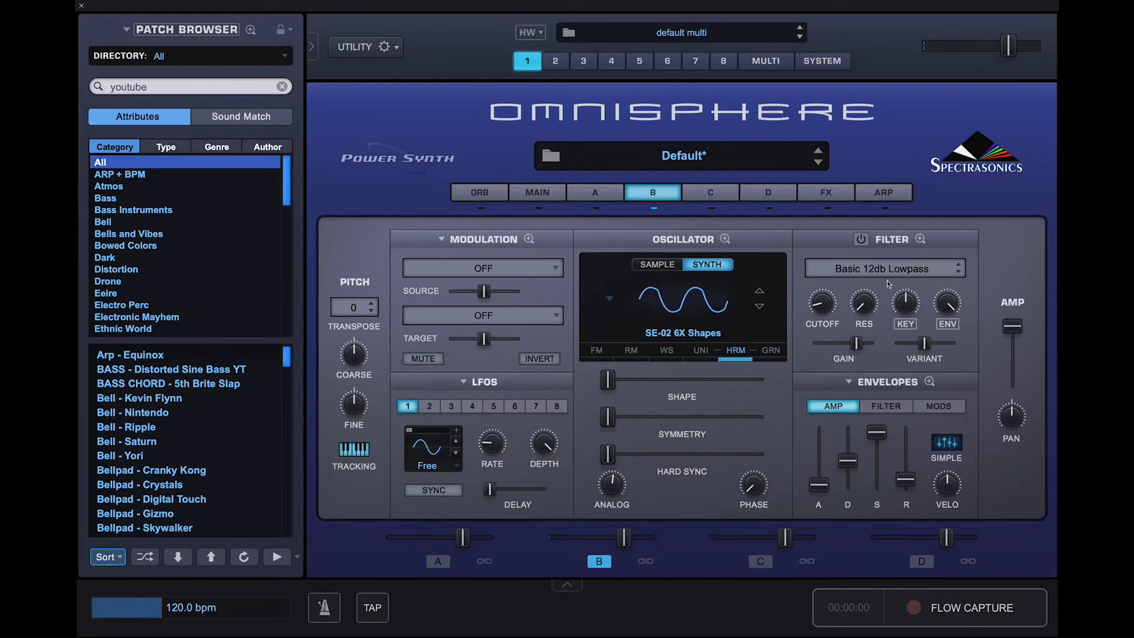
Set layer B's filter to the LPF Juicy 24db lowpass and raise its resonance to roughly a quarter.
left_click(875, 268)
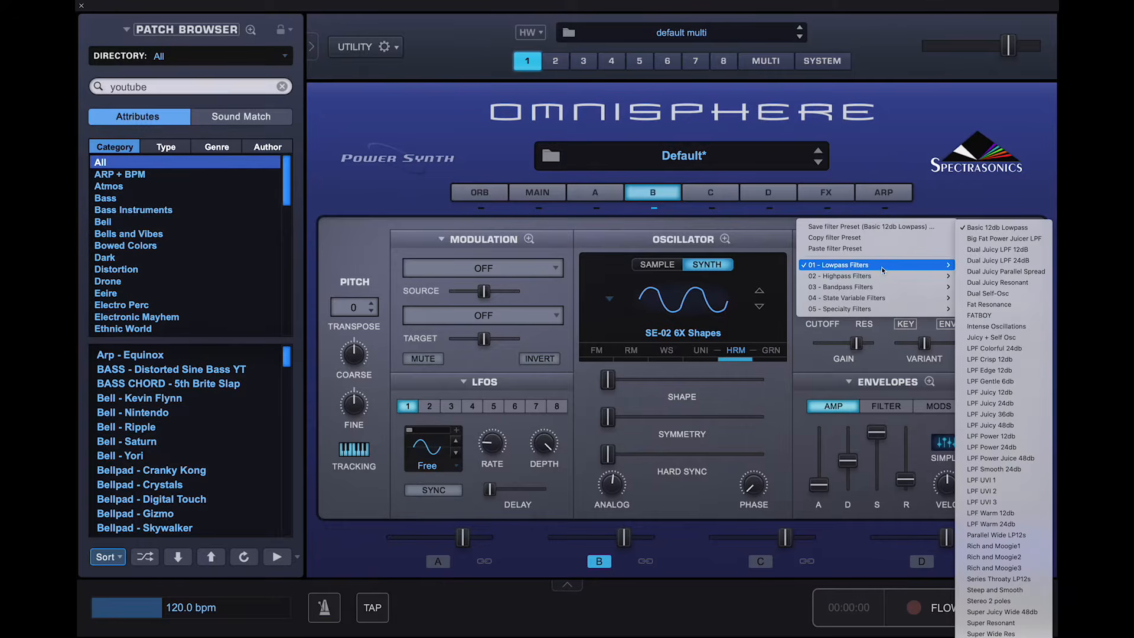
left_click(996, 404)
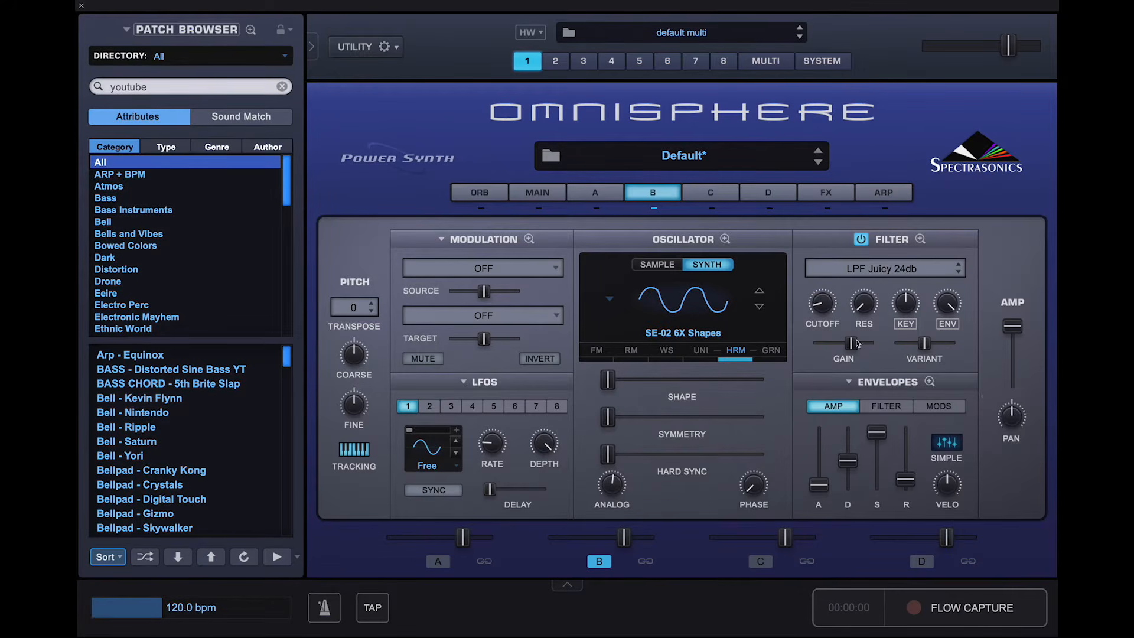
left_click_drag(860, 312, 866, 263)
Raise layer B's oscillator Shape to about a quarter, and reduce the amp envelope to minimum sustain and a slightly shorter decay.
left_click_drag(606, 383, 645, 385)
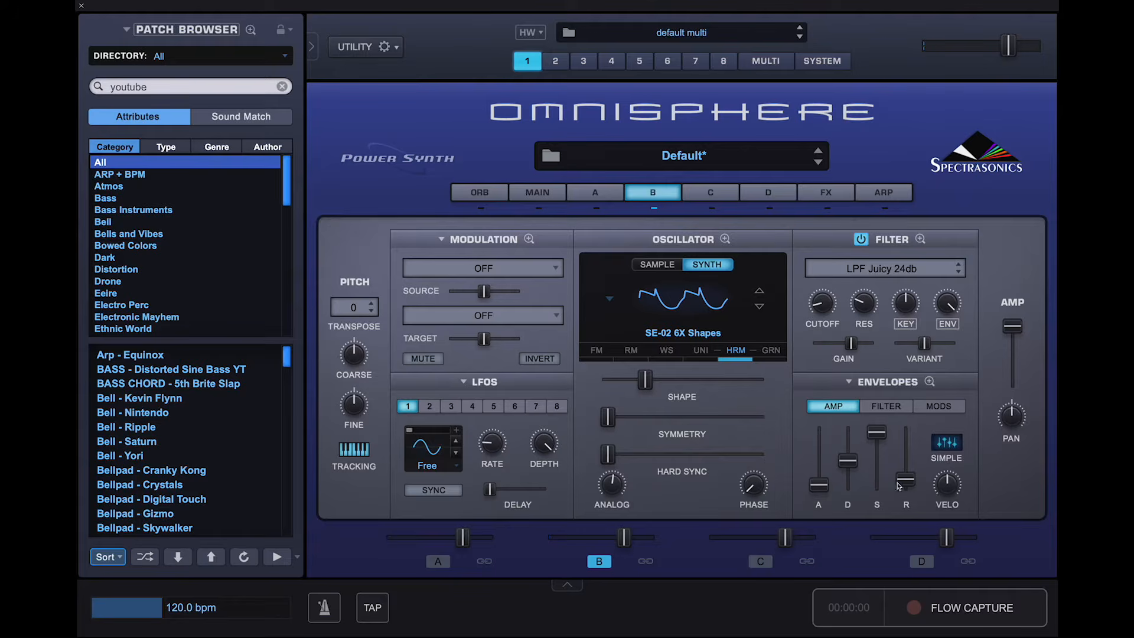
left_click_drag(882, 437, 880, 502)
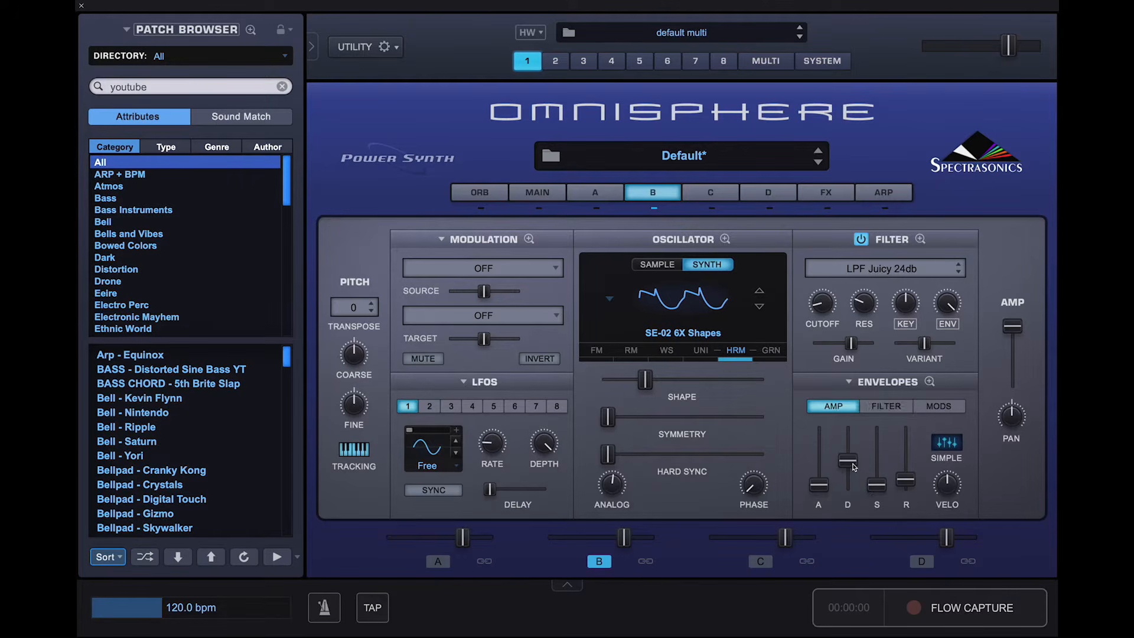
left_click_drag(854, 466, 853, 478)
Add the Innerspace effect to the first slot of layer B's effects rack and lower its mix to about a quarter.
left_click(824, 194)
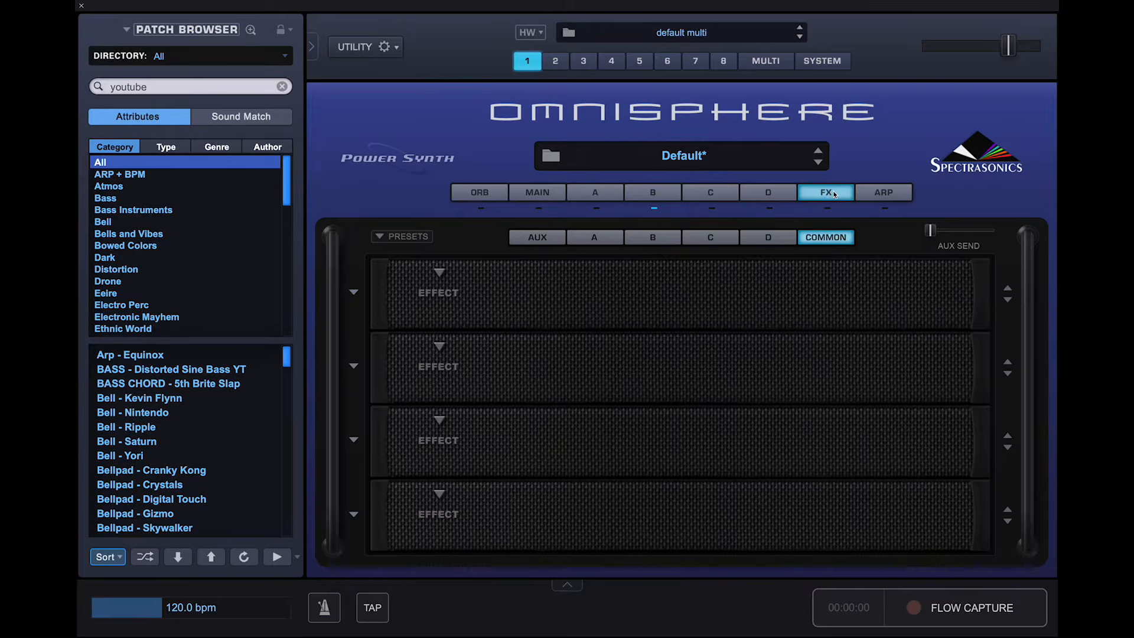
left_click(673, 237)
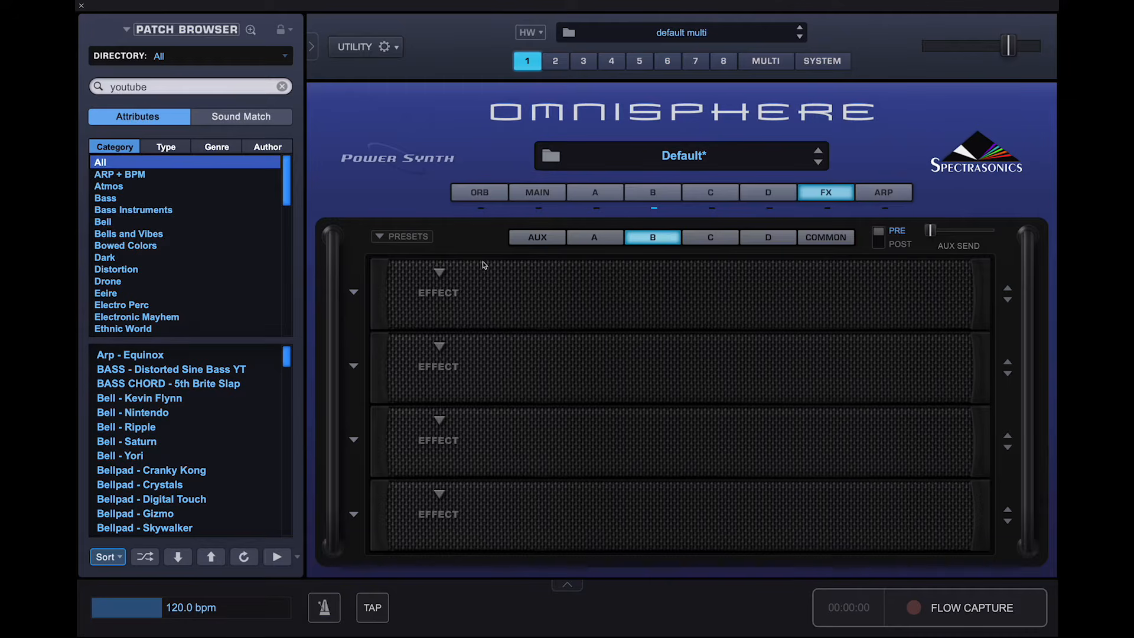
left_click(439, 272)
mouse_move(472, 372)
left_click(535, 367)
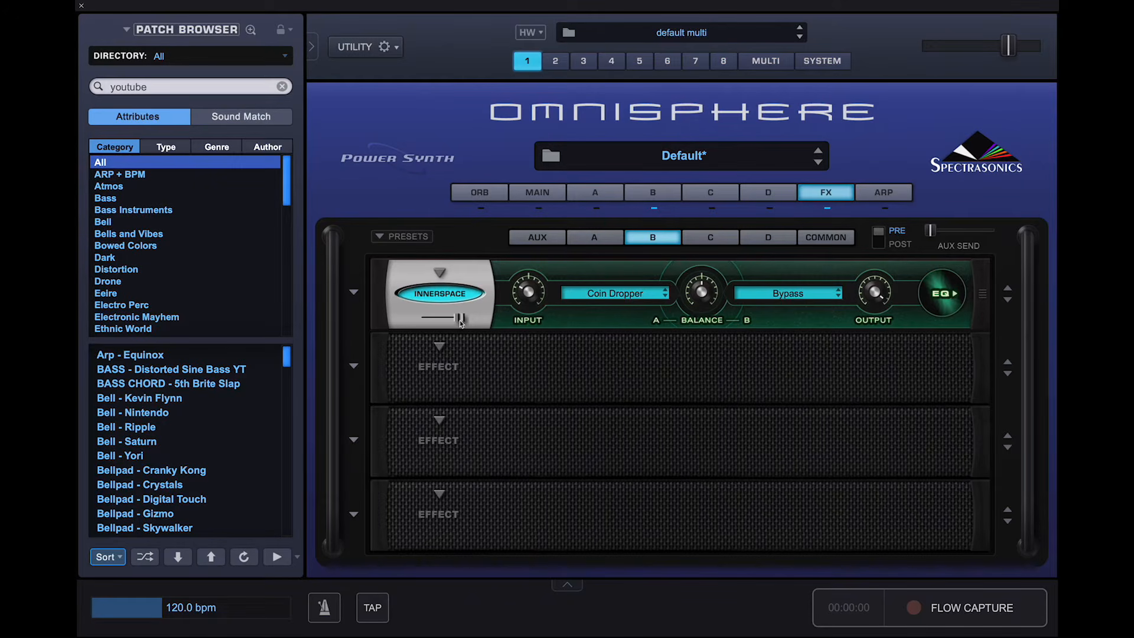
mouse_move(460, 321)
left_click_drag(460, 321, 431, 321)
Set Innerspace's A source to Foundry Spin from the metallic scatter sounds and its B source to Air Blow Decay 1 from the airy spaces.
left_click(602, 294)
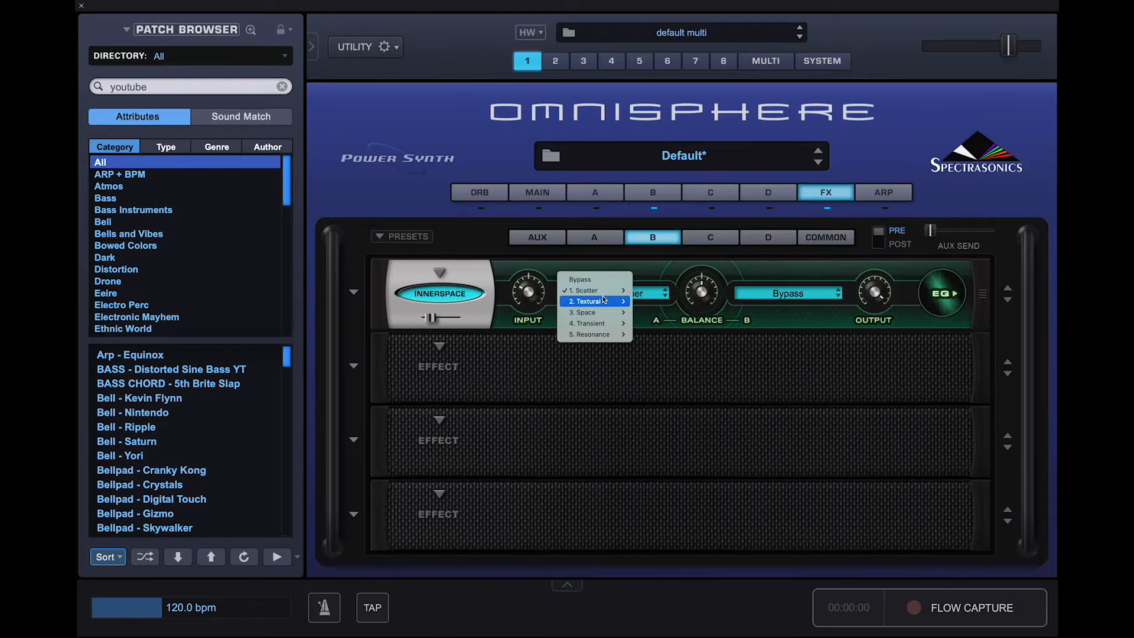
mouse_move(609, 295)
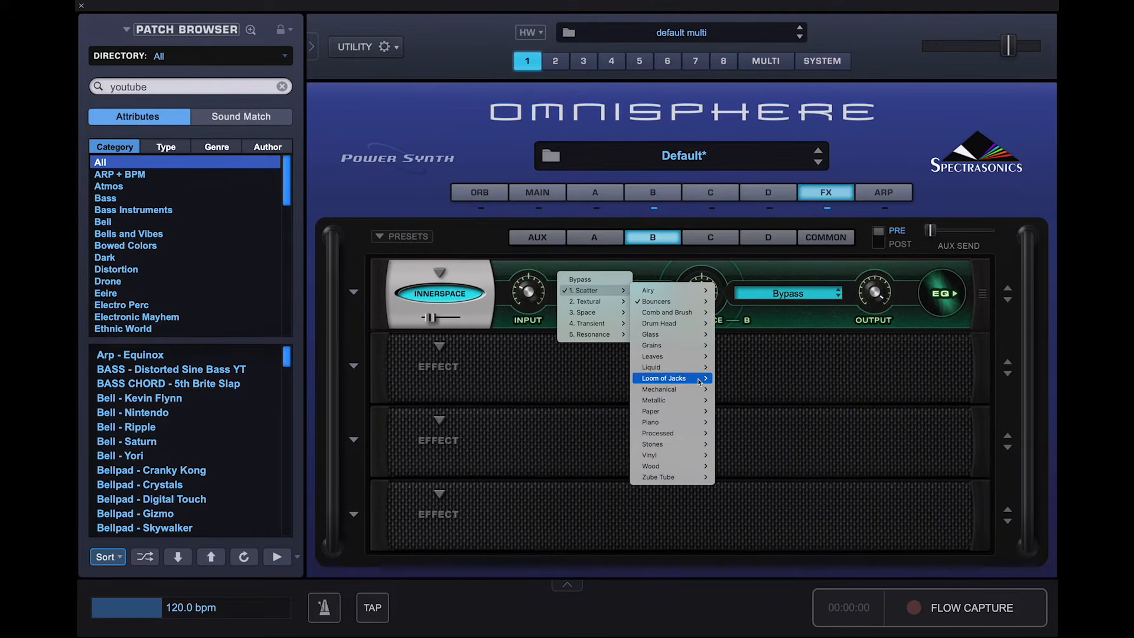
mouse_move(696, 404)
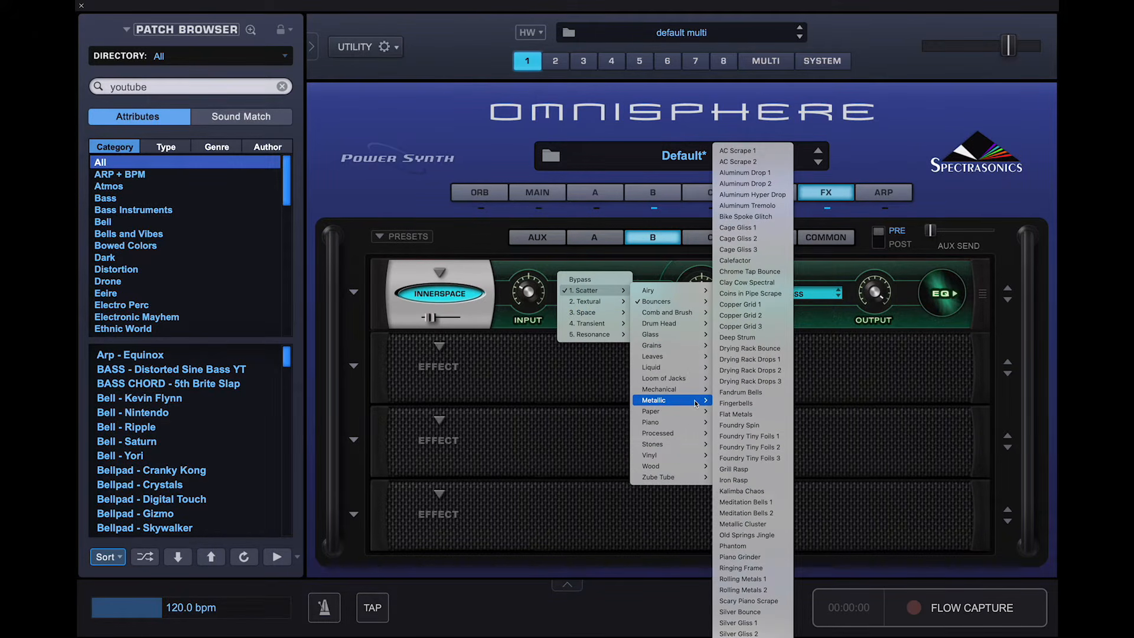
left_click(741, 425)
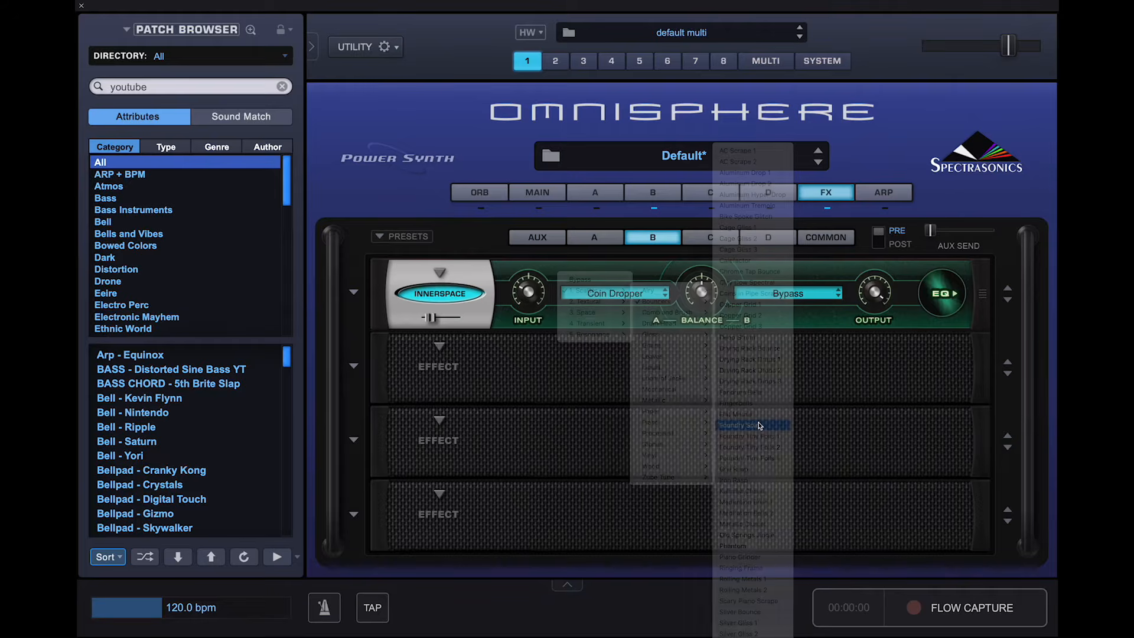
left_click(790, 302)
mouse_move(786, 323)
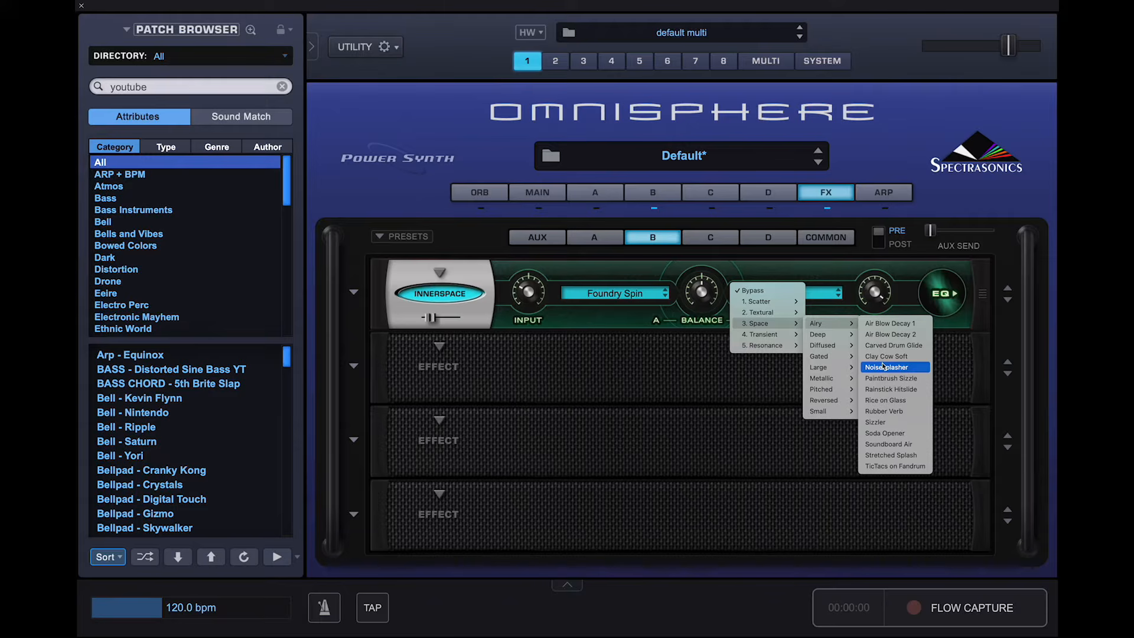
left_click(890, 323)
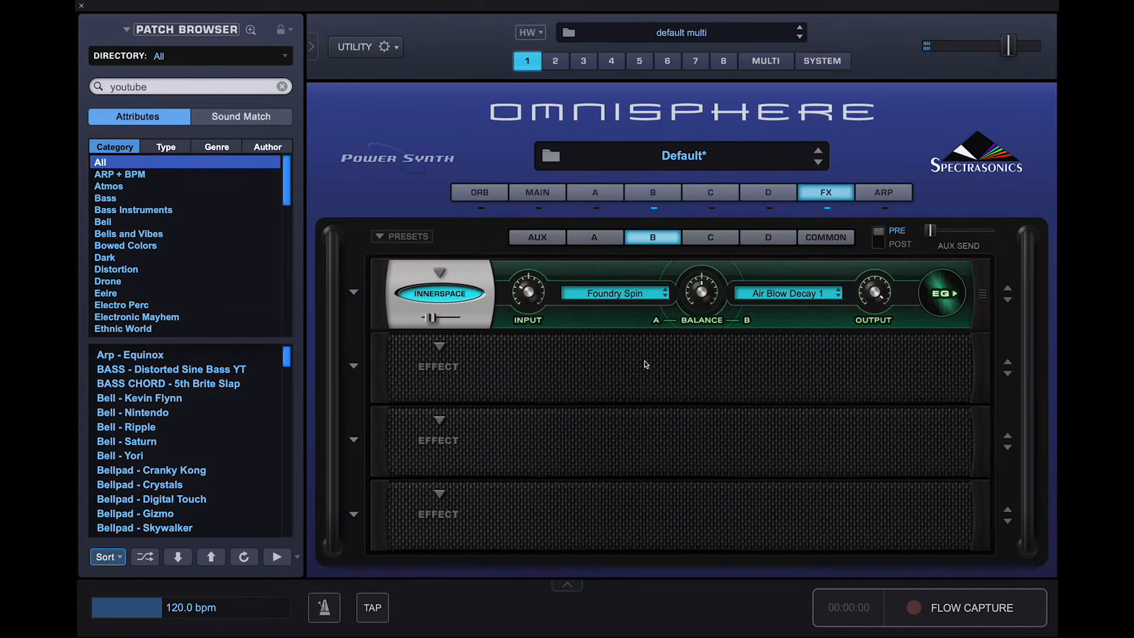
Add the Crying Wah filter to the second slot of layer B's effects rack and slightly lower its compressor gain.
left_click(439, 346)
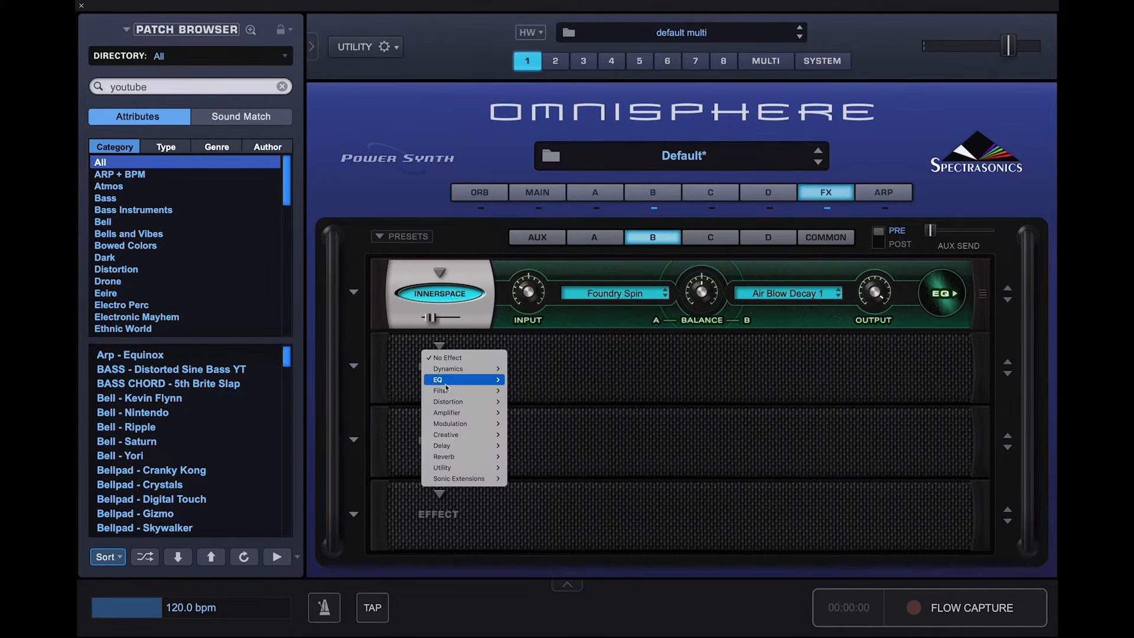
mouse_move(464, 410)
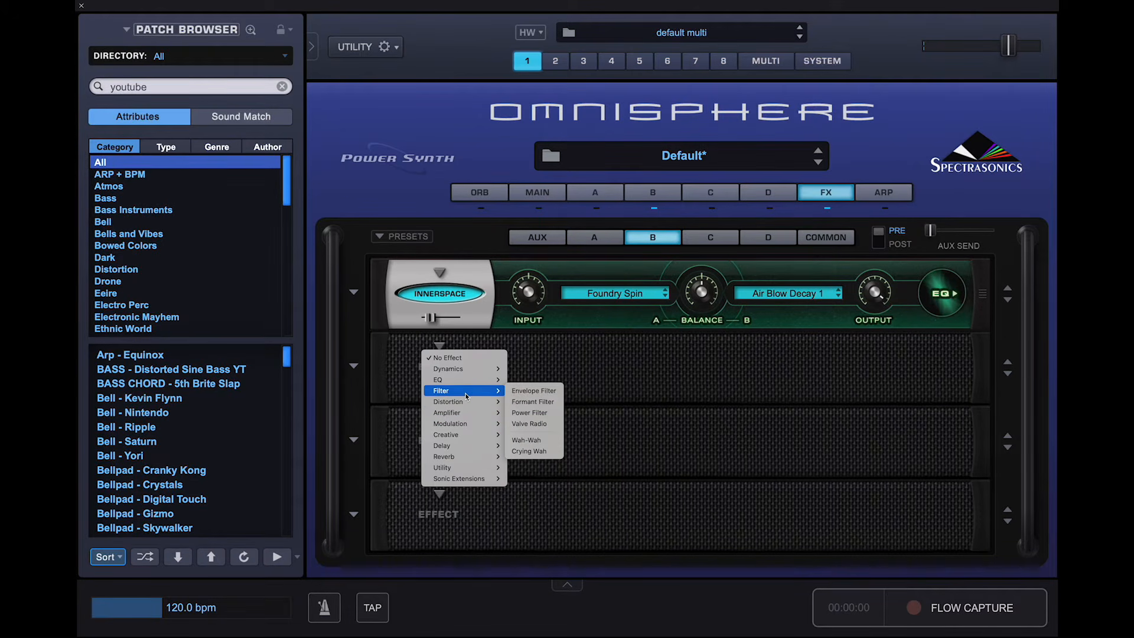
left_click(532, 452)
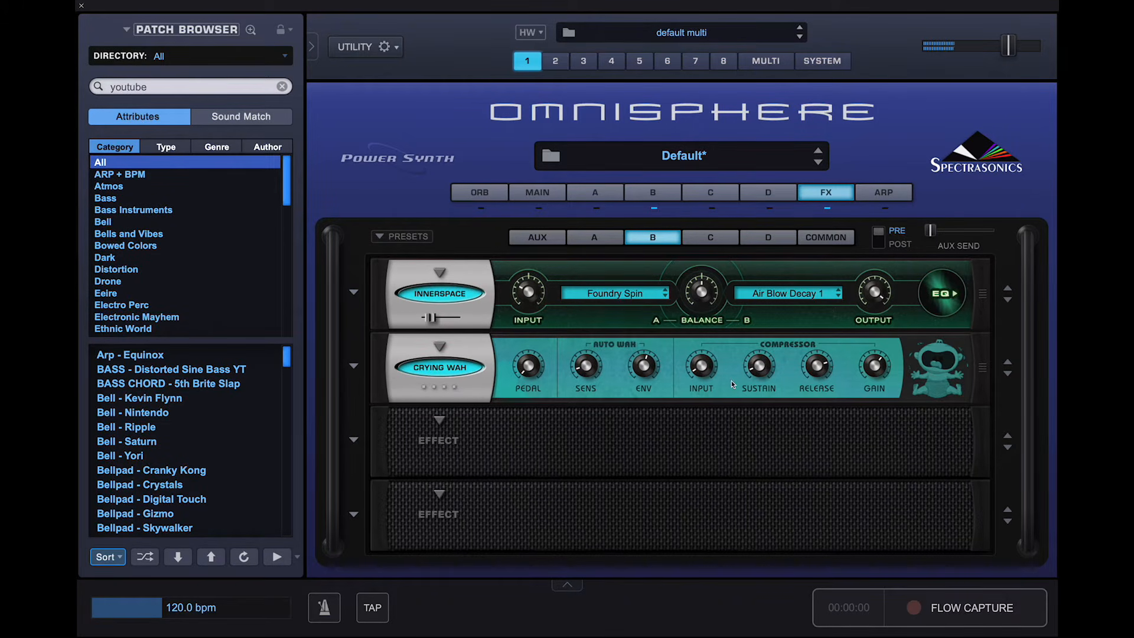
mouse_move(878, 373)
left_click_drag(878, 373, 875, 405)
mouse_move(704, 355)
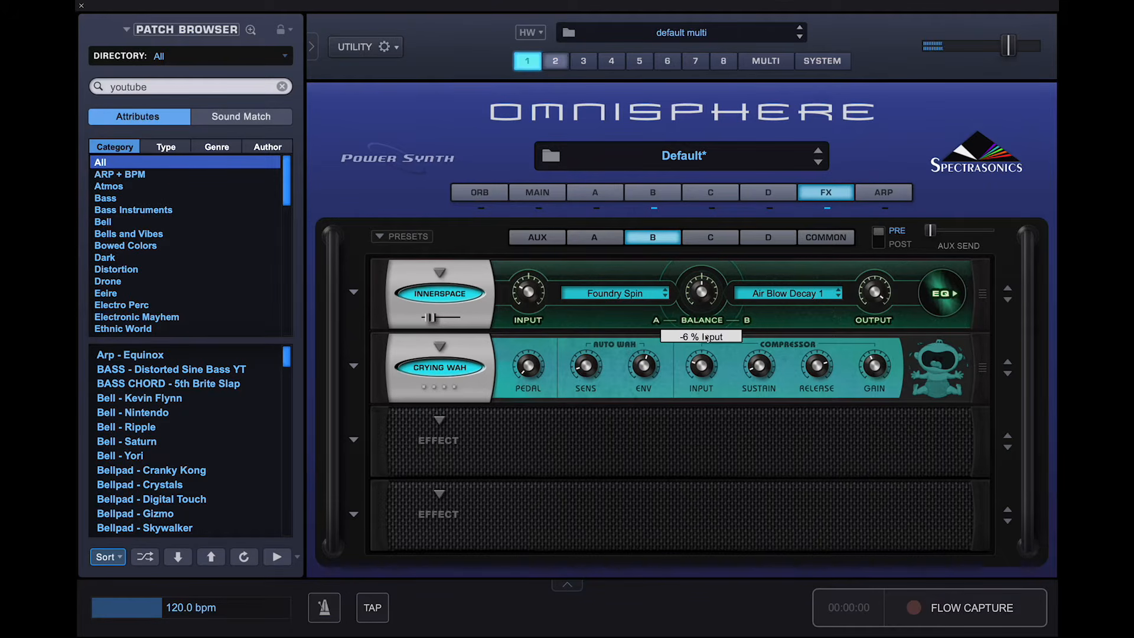
Add the Chorus Echo delay to the third slot of layer B's effects rack and slightly lower its mix.
left_click(440, 417)
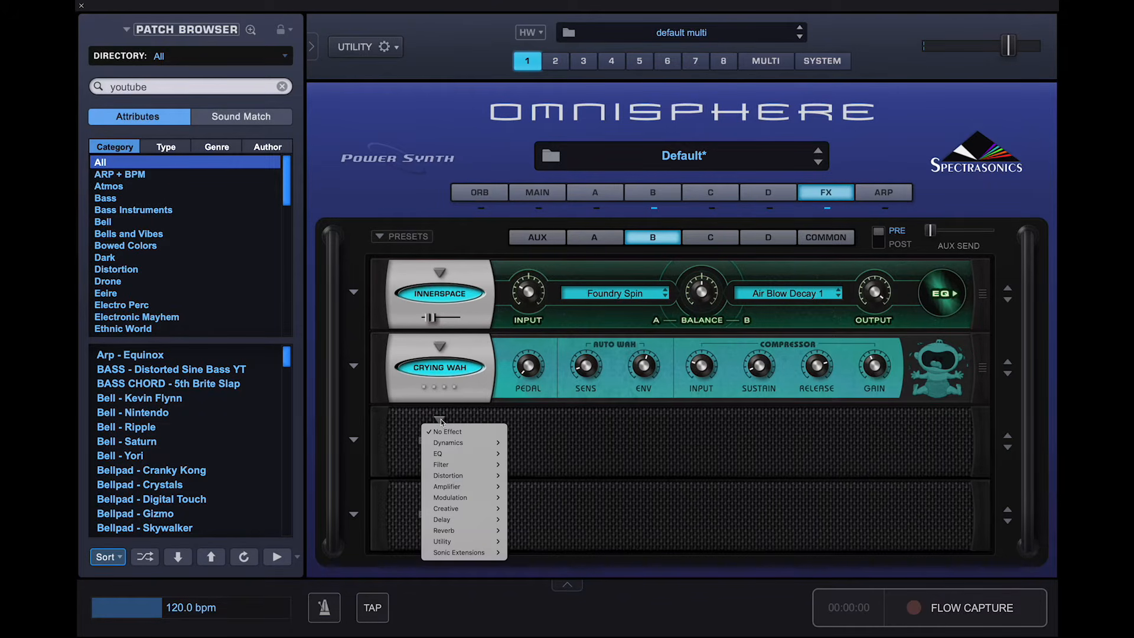
mouse_move(473, 522)
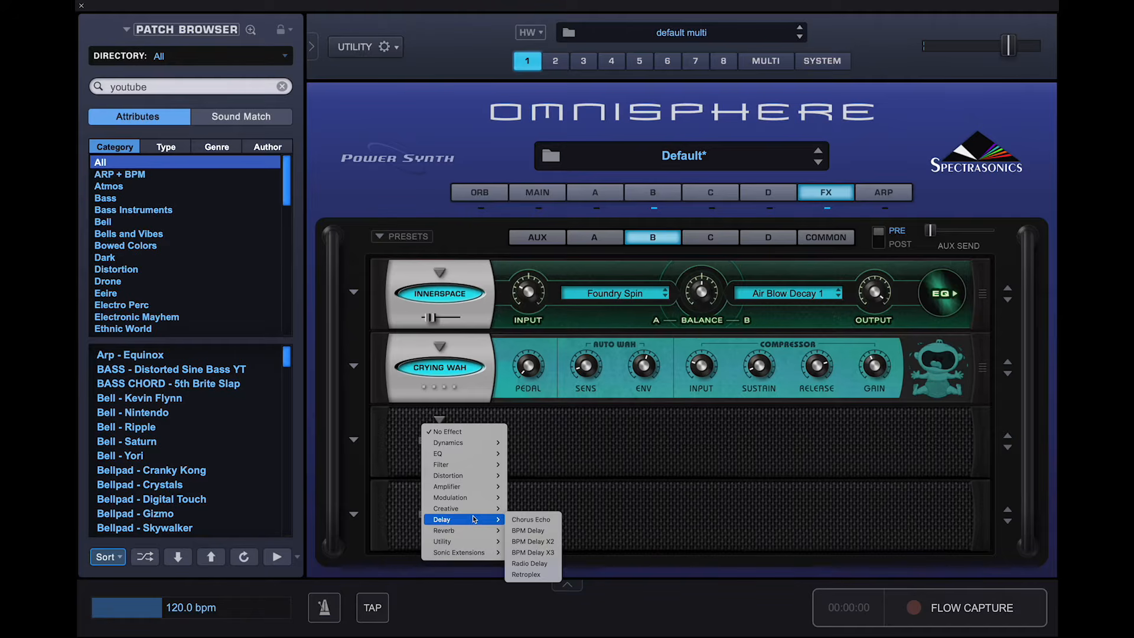
left_click(534, 520)
left_click_drag(433, 465, 430, 466)
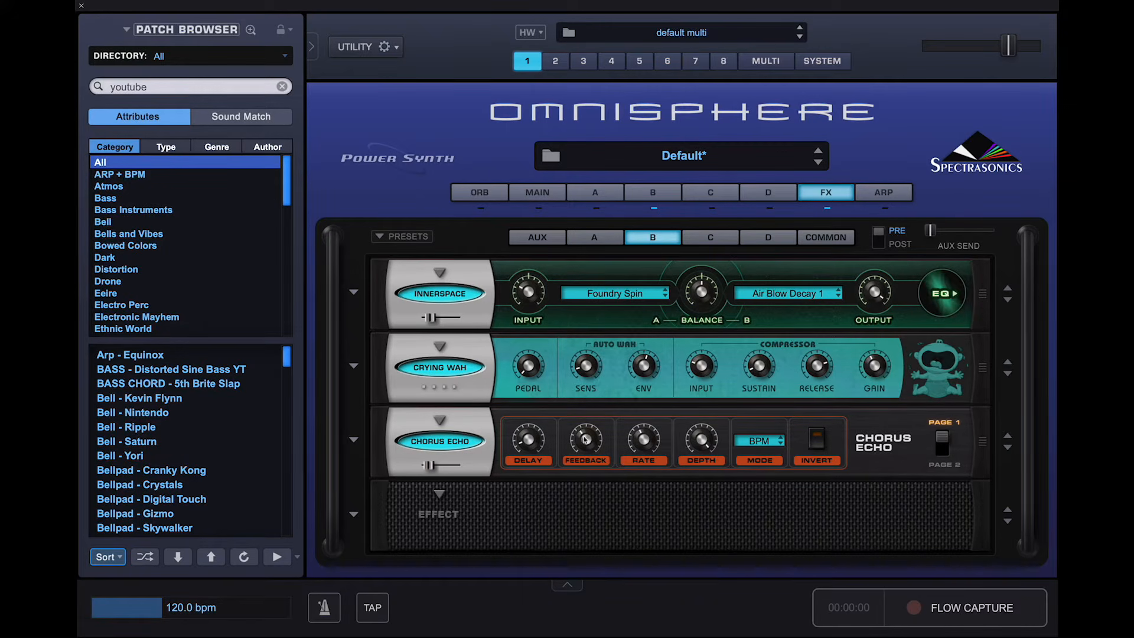
Raise Chorus Echo's feedback, set its depth to 62.5 %, switch its mode to Echo and enable Invert.
left_click_drag(585, 439, 588, 385)
left_click(703, 447)
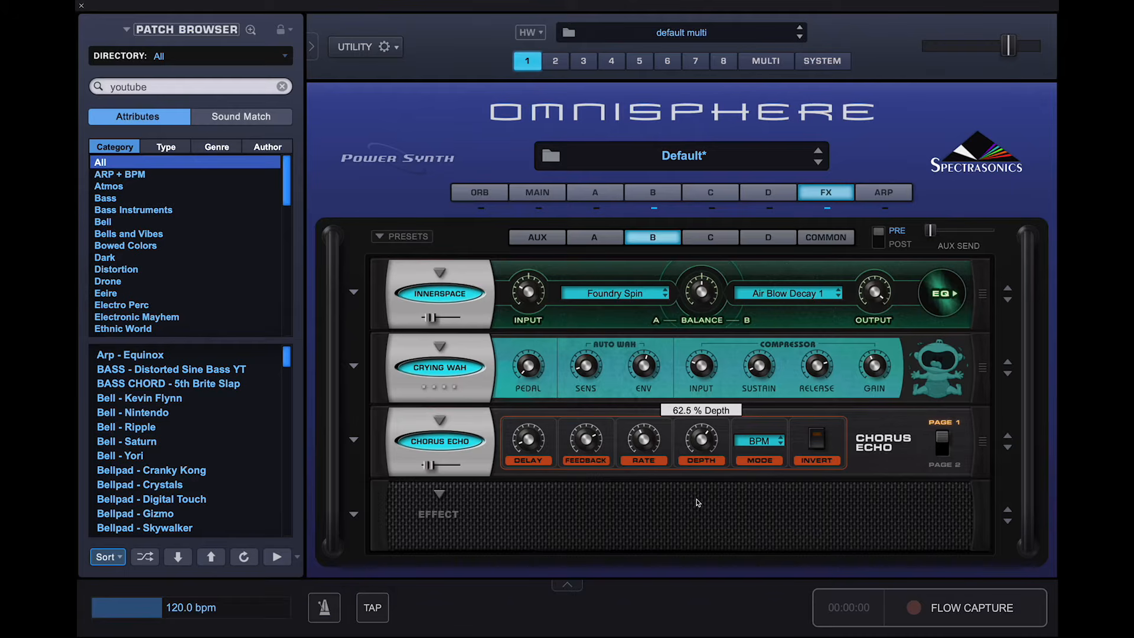
left_click(761, 443)
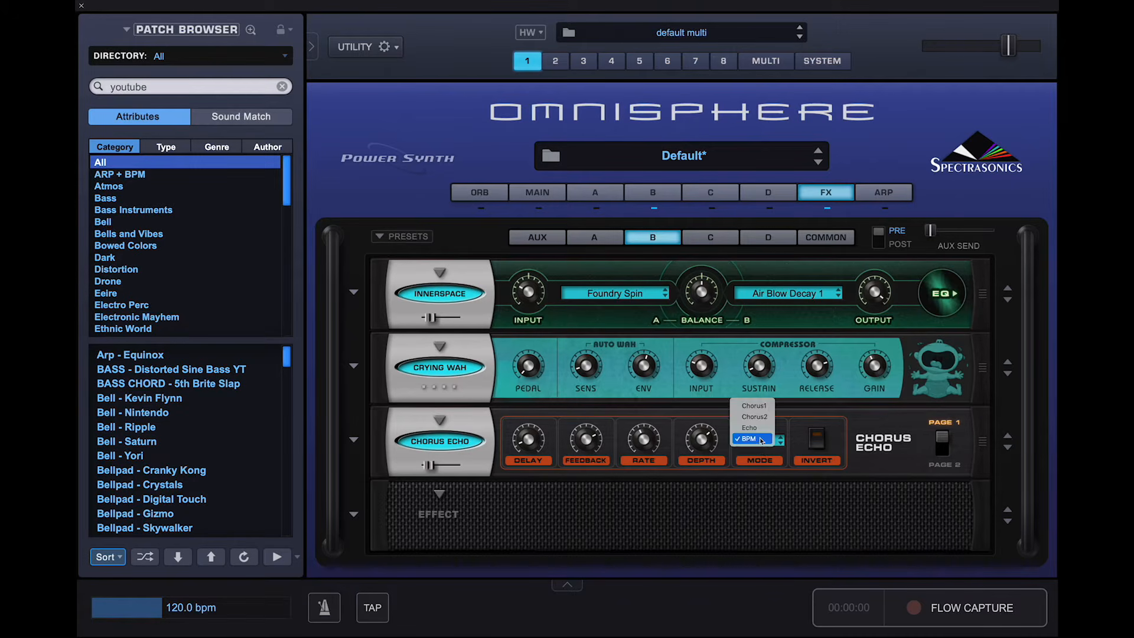
left_click(760, 434)
left_click(814, 440)
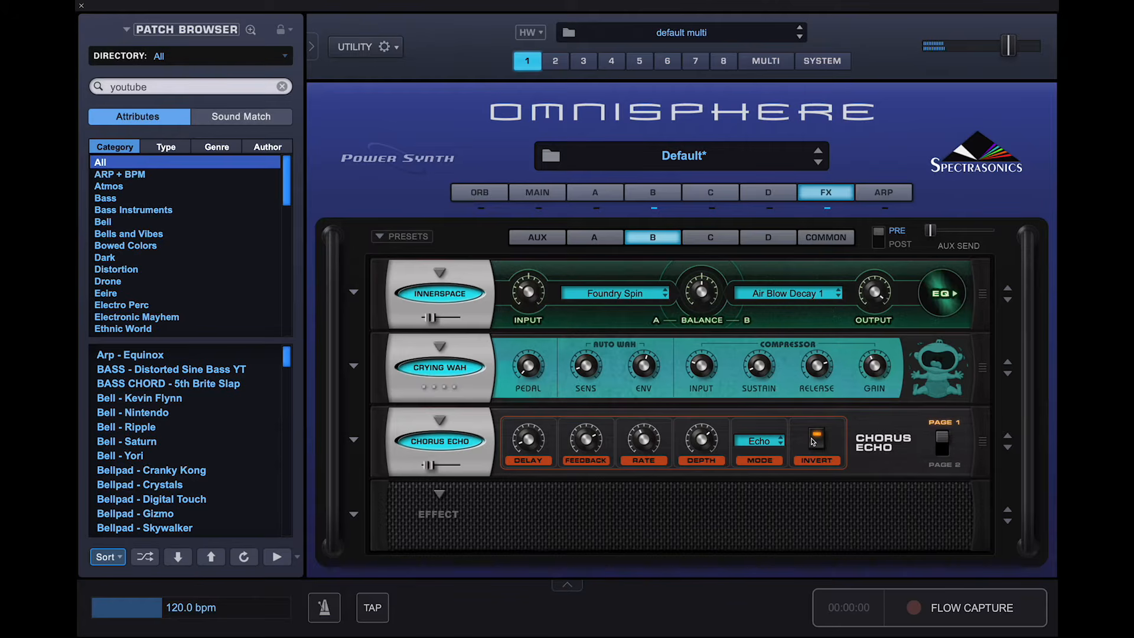
left_click(945, 450)
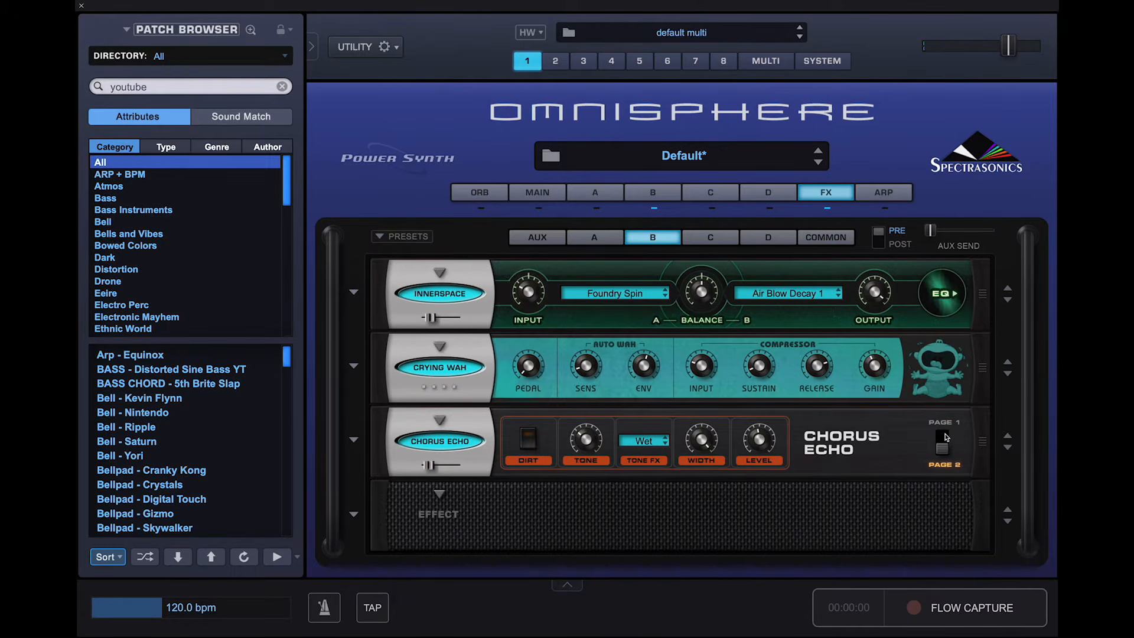
left_click(945, 439)
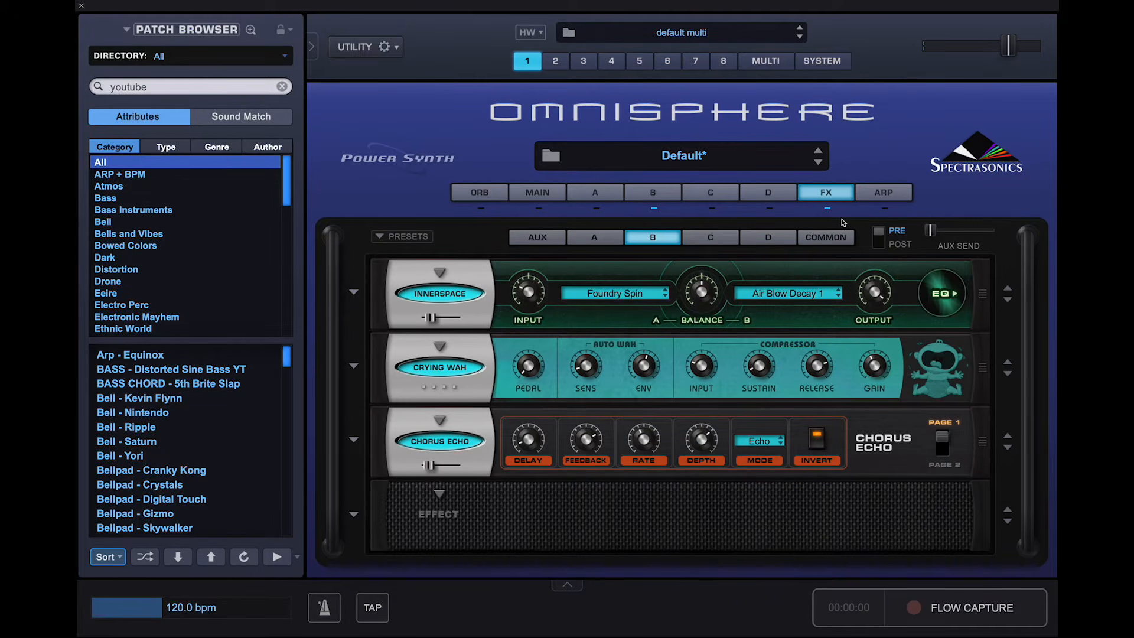
Turn layer A back on and add BPM Delay X3 to the first common effects slot with a slightly reduced mix.
left_click(810, 242)
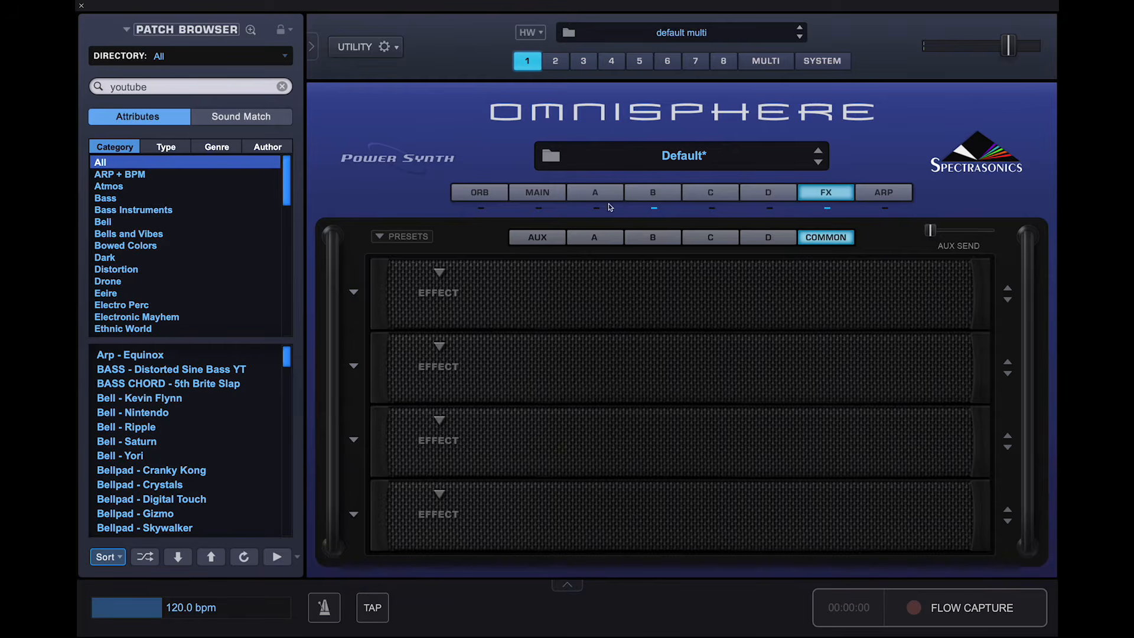
left_click(596, 209)
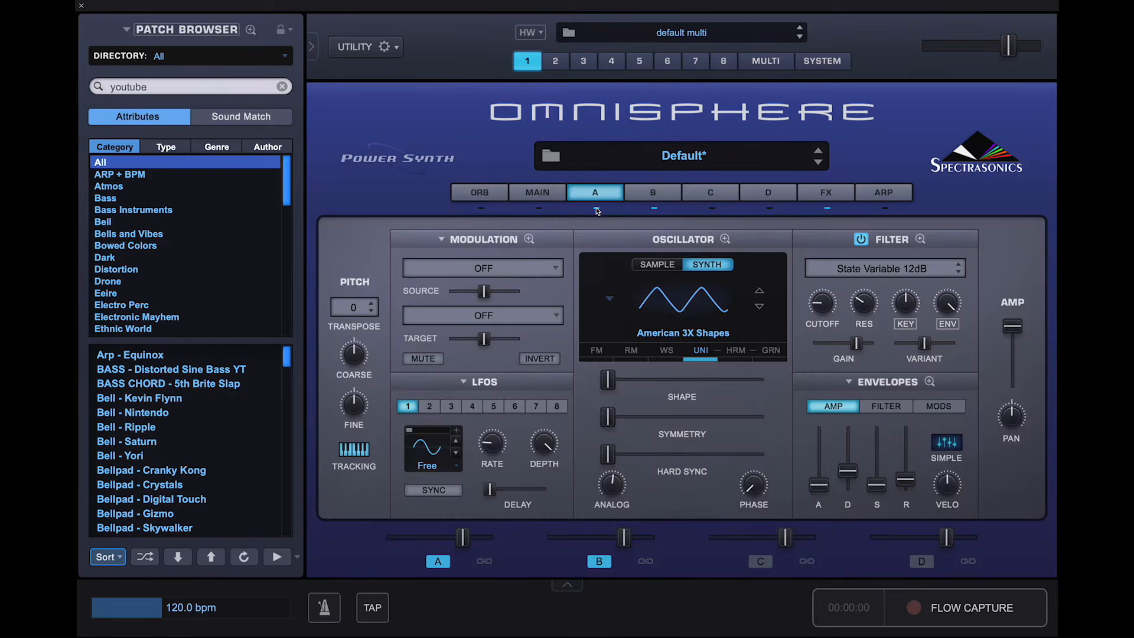
left_click(840, 195)
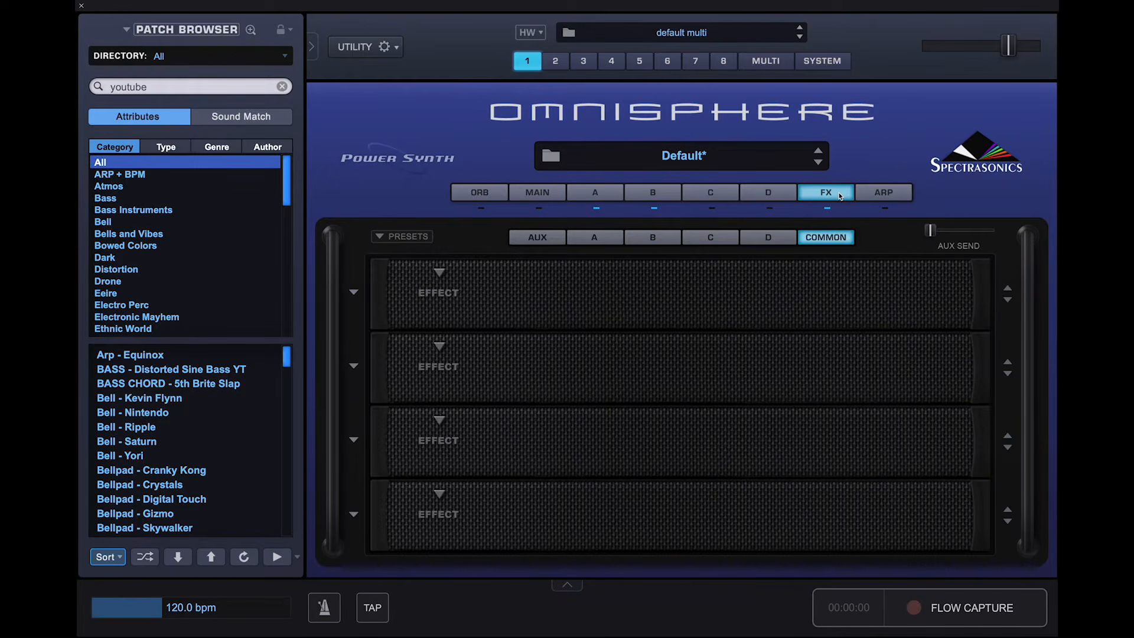
left_click(445, 283)
mouse_move(458, 372)
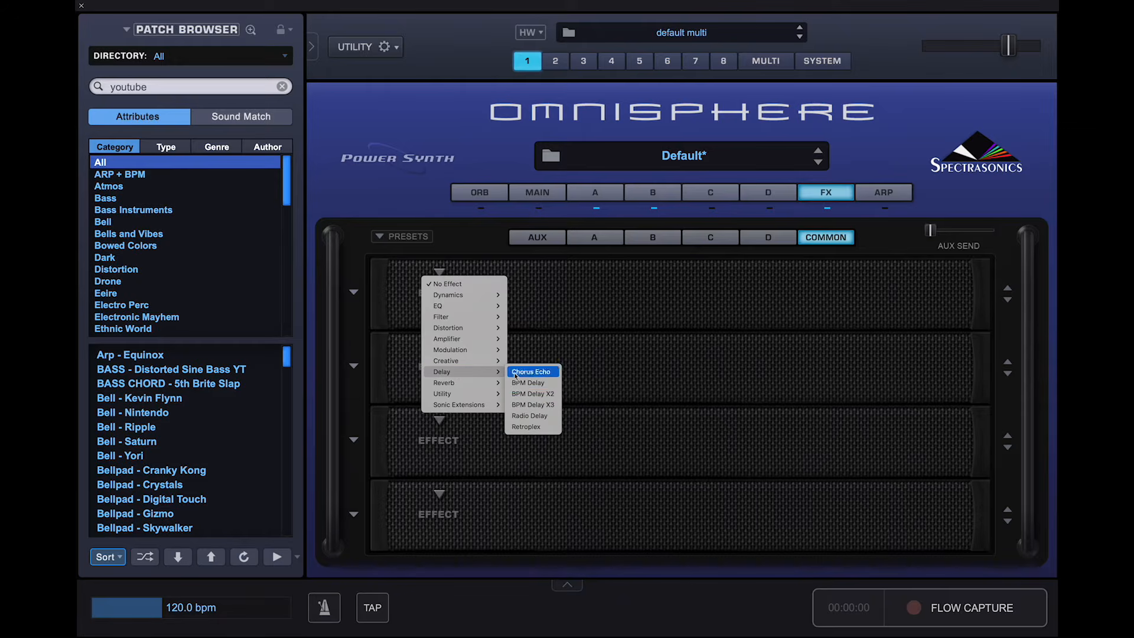
left_click(547, 405)
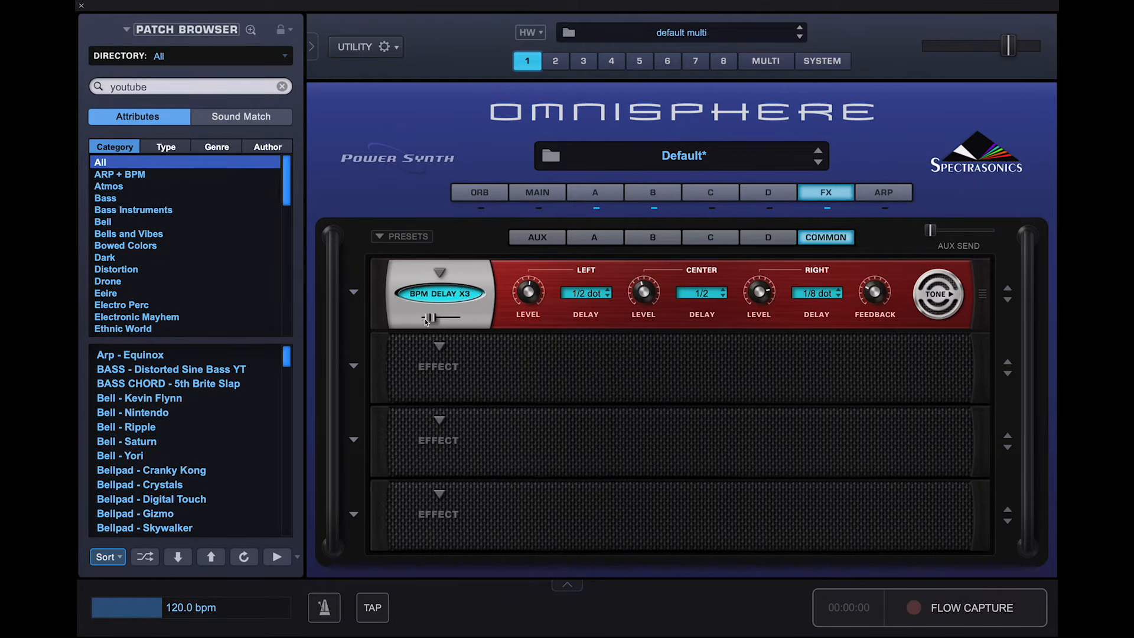
mouse_move(429, 320)
Add Sky Verb from the Sonic Extensions to the second common effects slot and lower its mix to about a quarter.
left_click(439, 345)
mouse_move(486, 468)
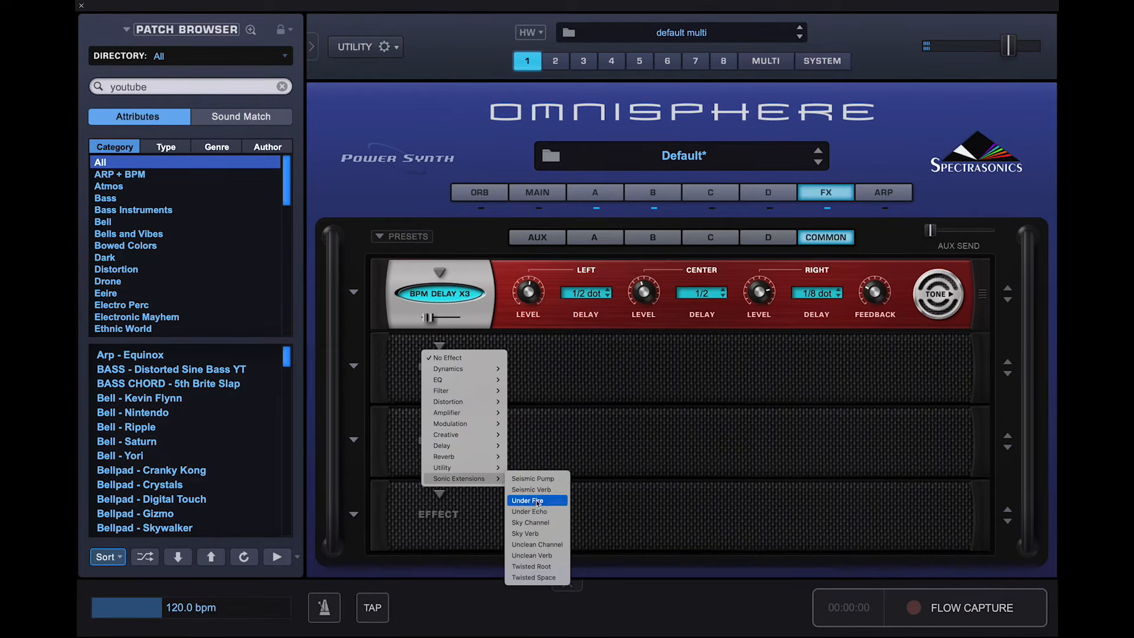
left_click(546, 533)
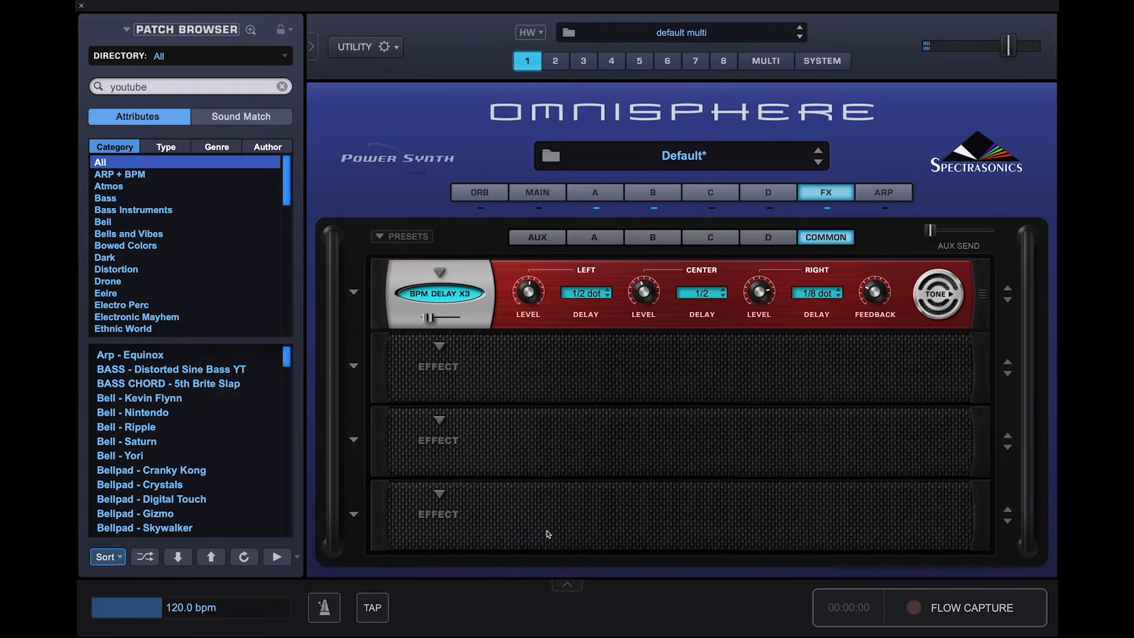
left_click_drag(456, 392, 428, 391)
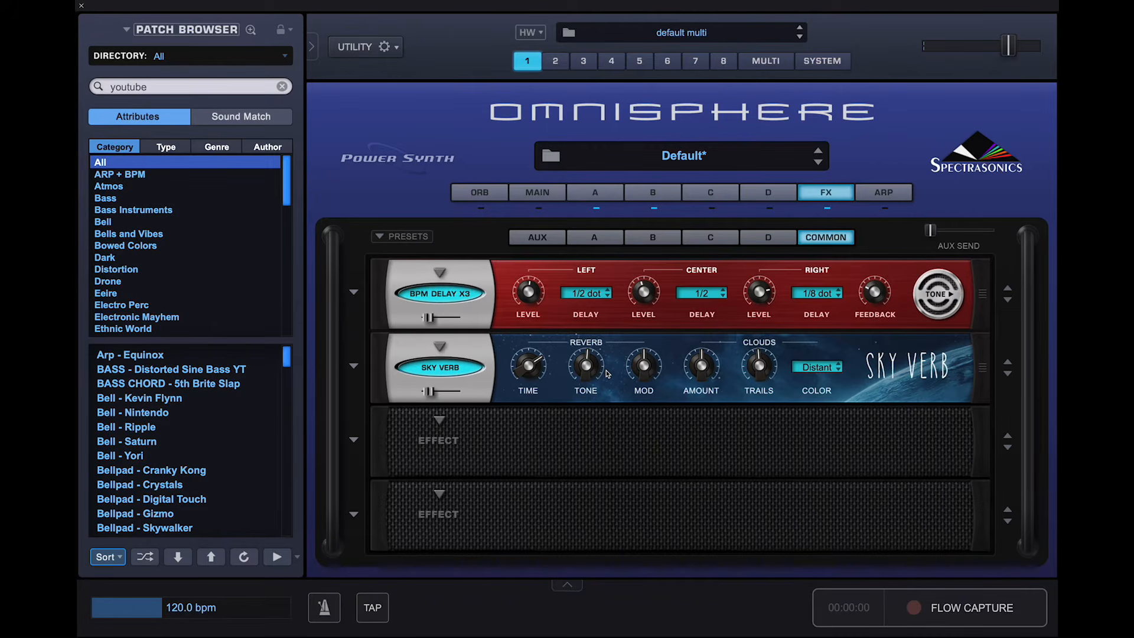
Load the Advanced Sequences Demo arpeggiator preset from the AEM - Bonus Collection.
left_click(889, 198)
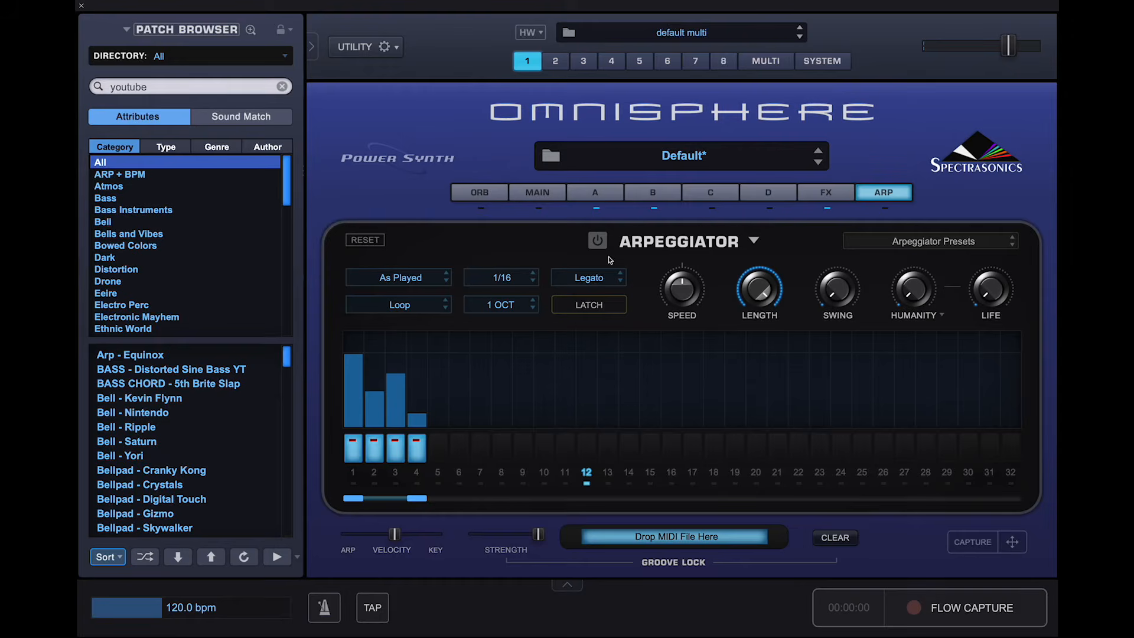
left_click(956, 241)
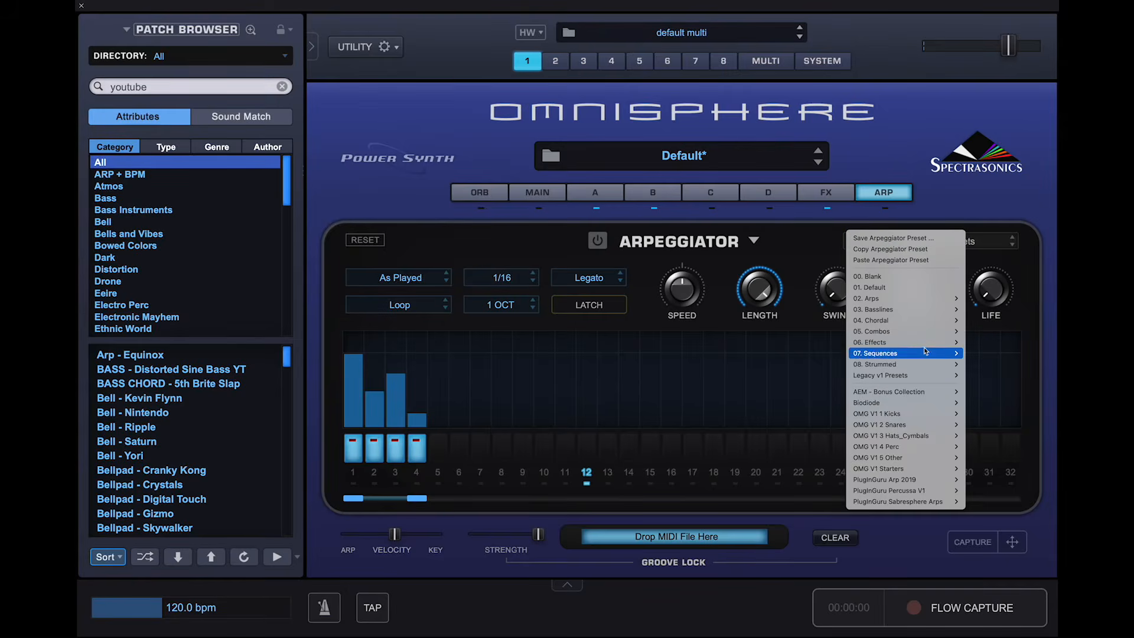
mouse_move(925, 391)
left_click(1004, 391)
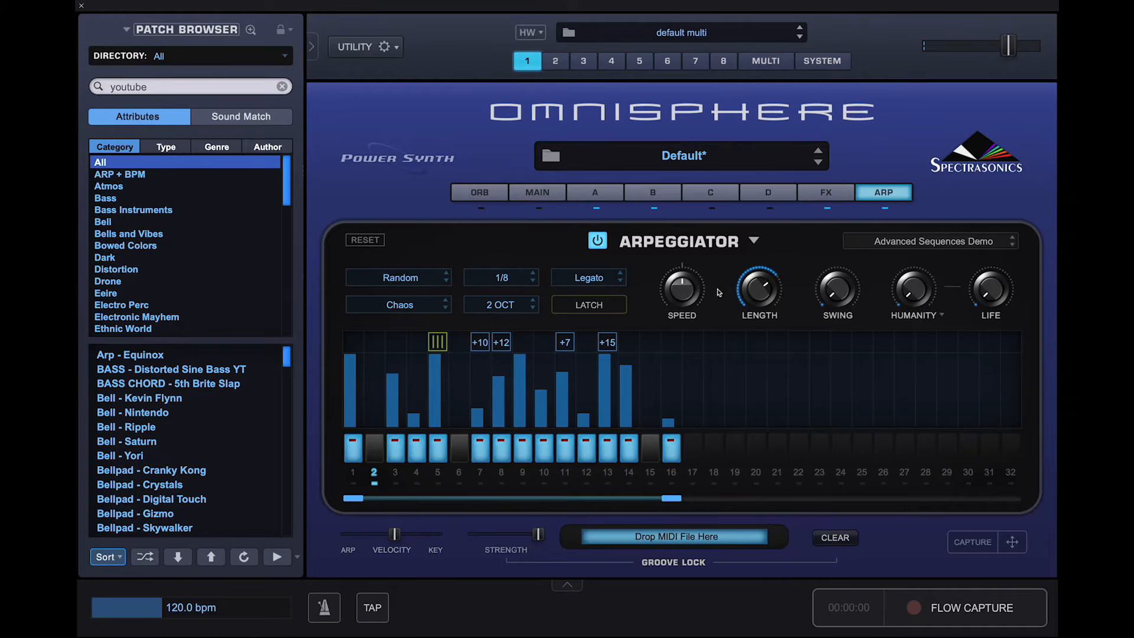
mouse_move(754, 296)
left_mouse_down()
mouse_move(757, 286)
mouse_move(761, 300)
left_mouse_up()
Examine the transpose options for the arpeggiator's first step, and compare them with layer A's pitch controls.
left_click(356, 345)
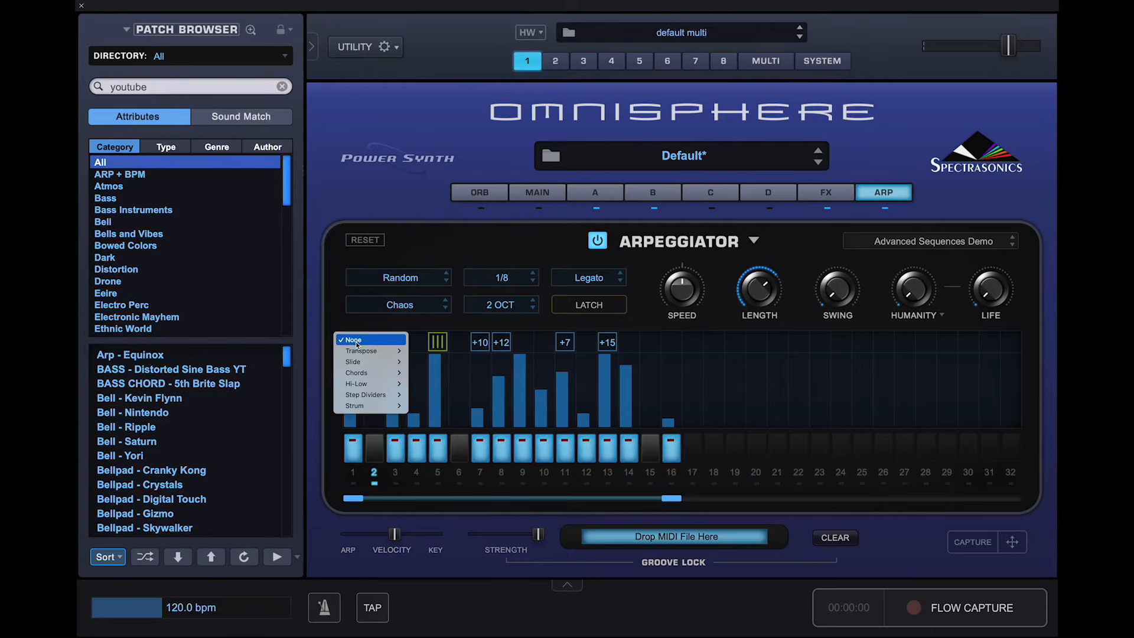
mouse_move(364, 351)
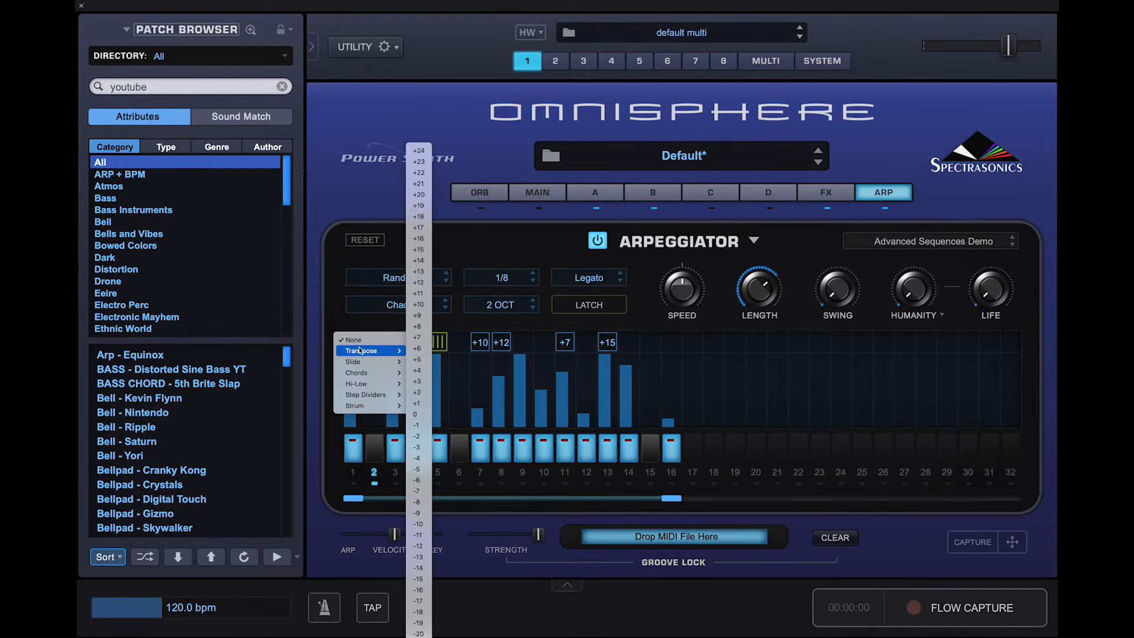
left_click(654, 328)
left_click(366, 282)
left_click(468, 270)
left_click(424, 299)
left_click(472, 246)
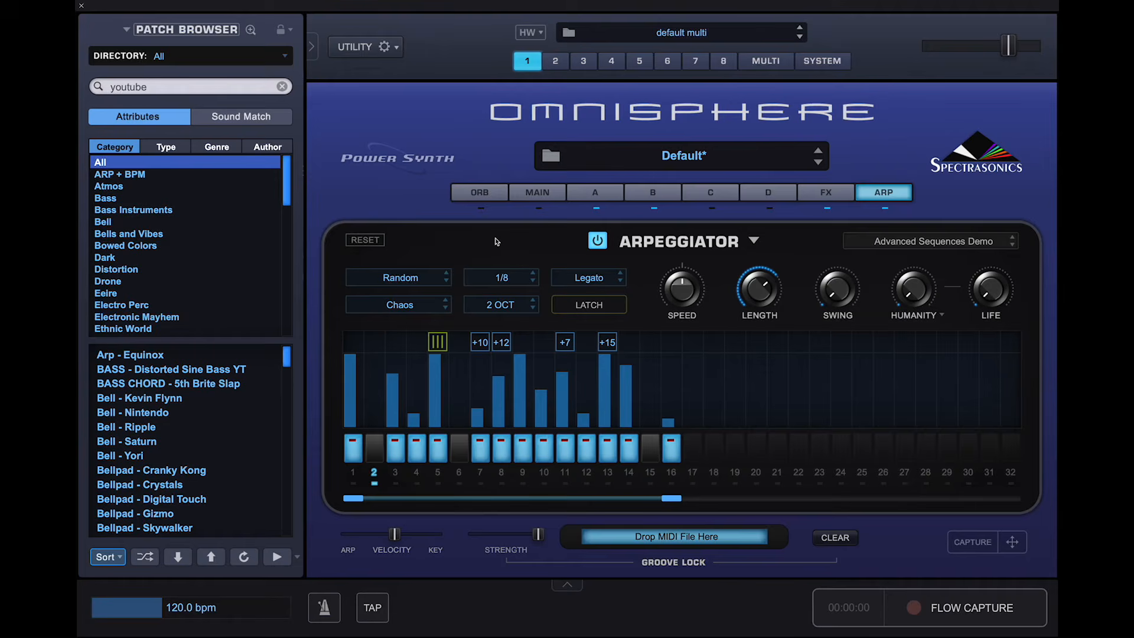
left_click(582, 197)
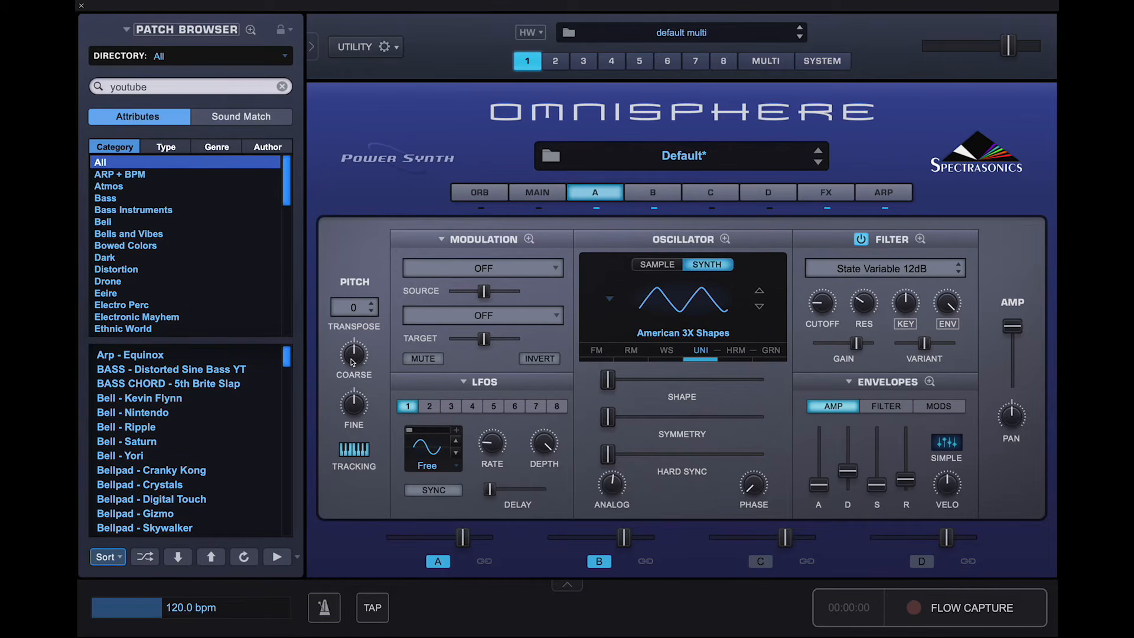
left_click(905, 192)
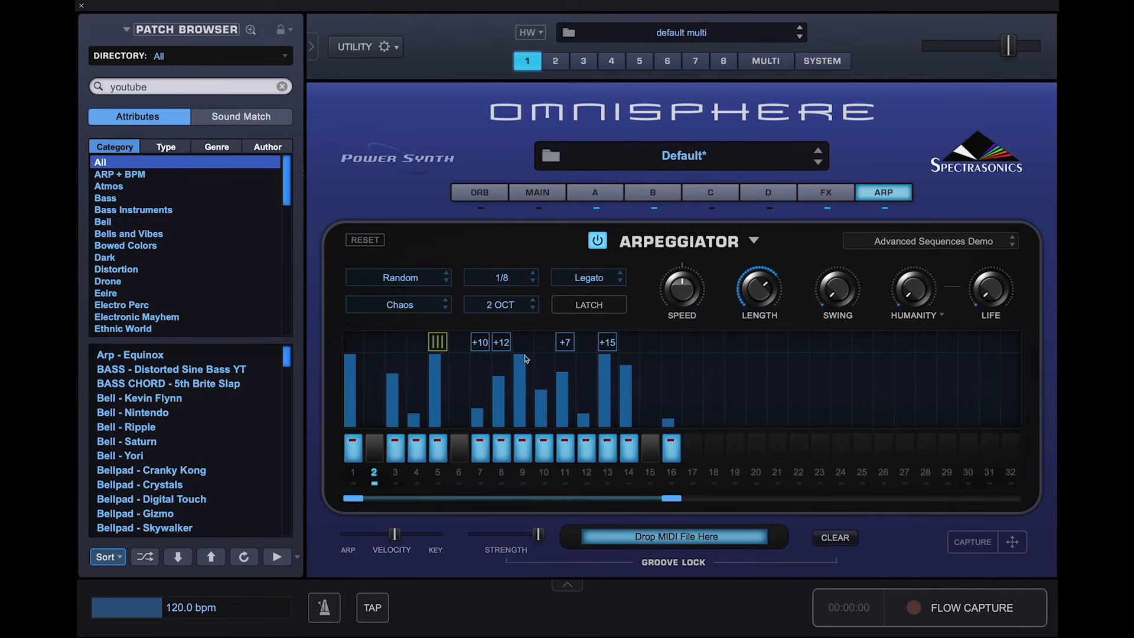
Modulate layer A's coarse pitch with Mod Envelope1.
left_click(584, 195)
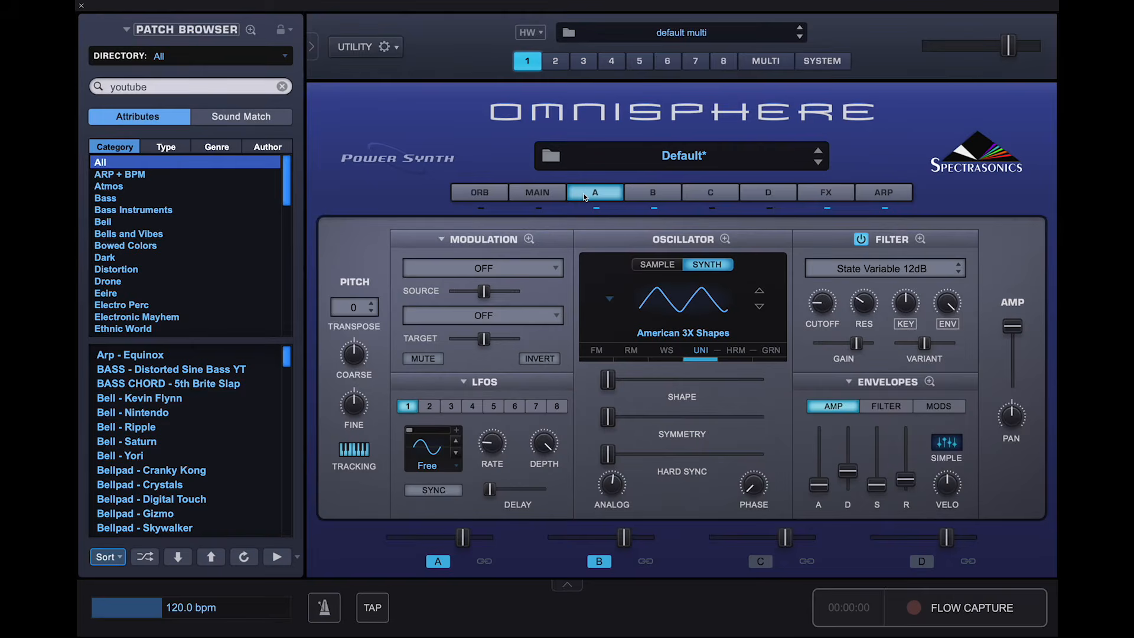
right_click(354, 354)
mouse_move(452, 380)
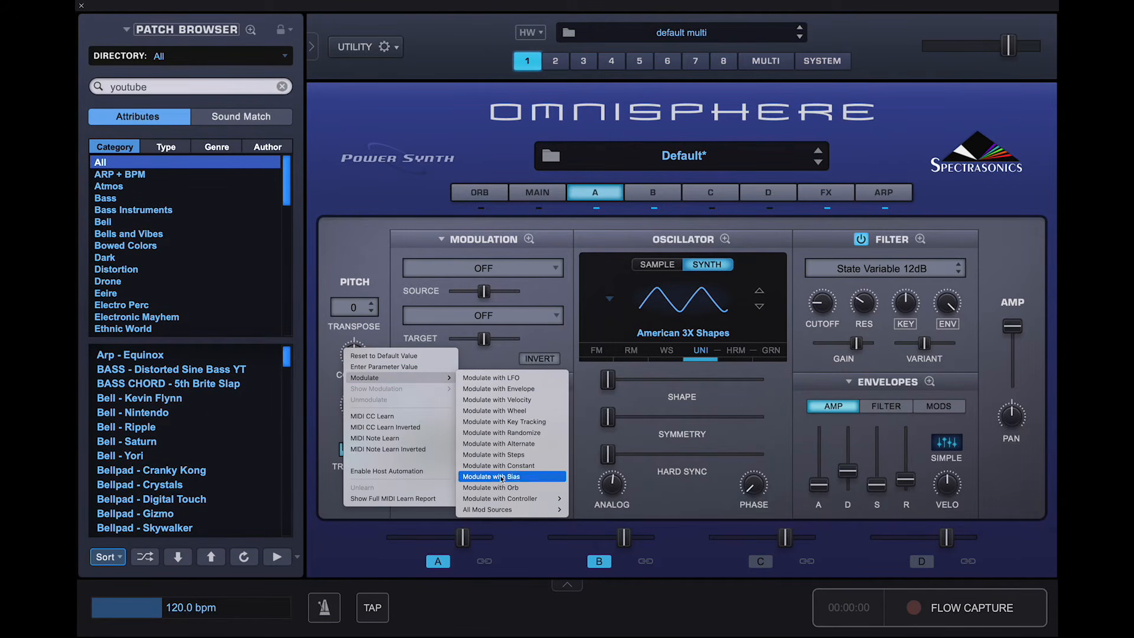
mouse_move(503, 509)
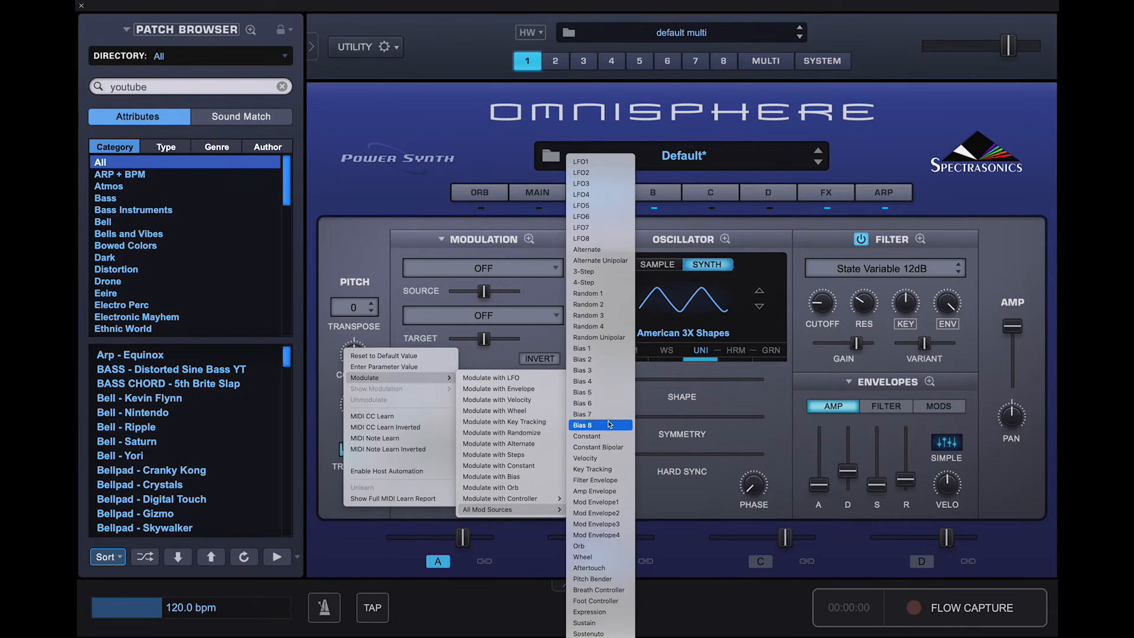
left_click(607, 503)
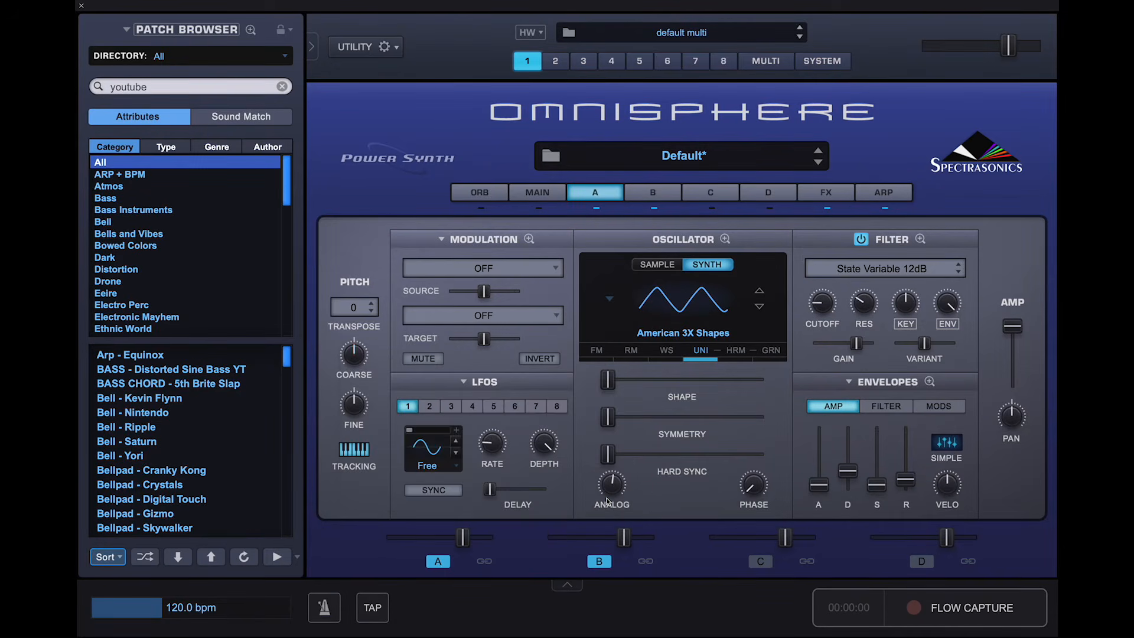
Load the Advanced Sequencer envelope preset from the AEM collection into Mod Envelope 1 in the enlarged envelope view.
left_click(930, 381)
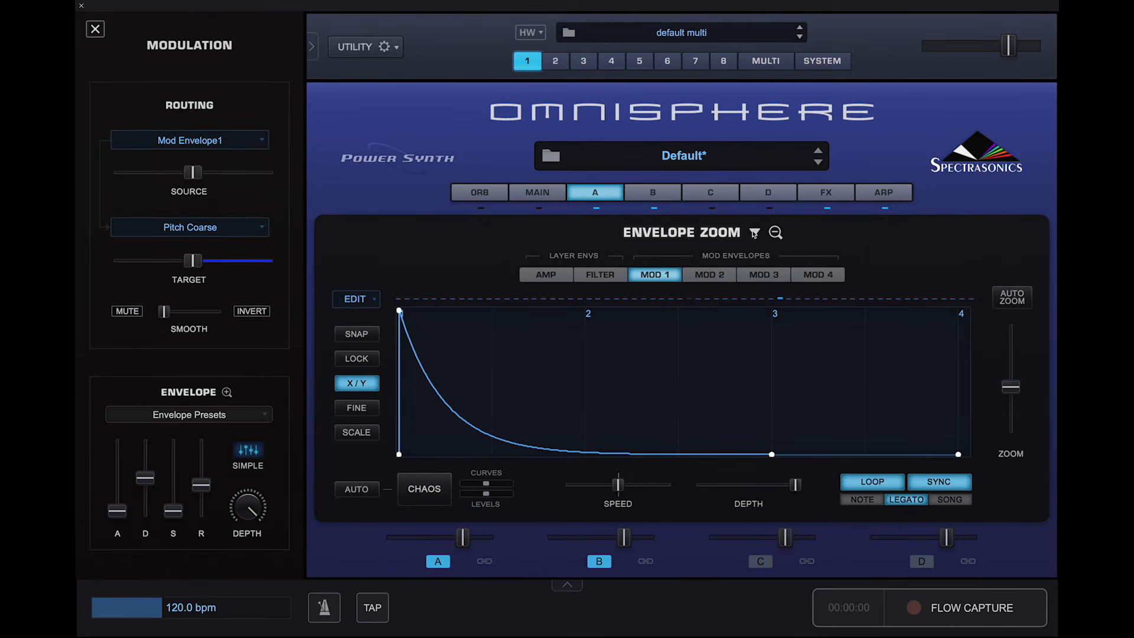
left_click(755, 234)
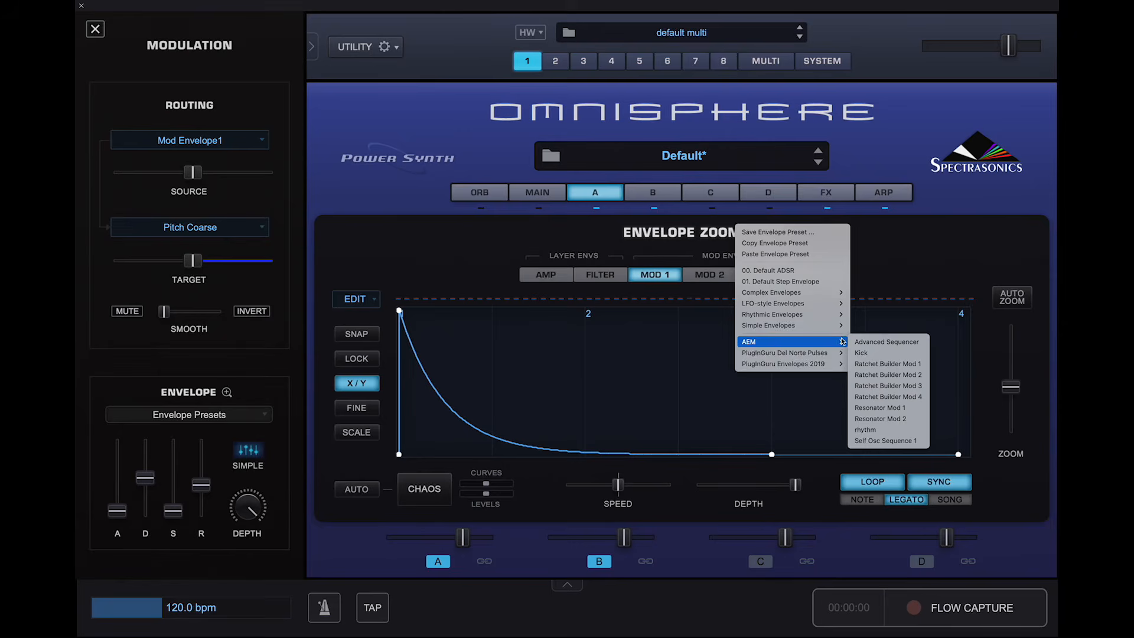
left_click(862, 342)
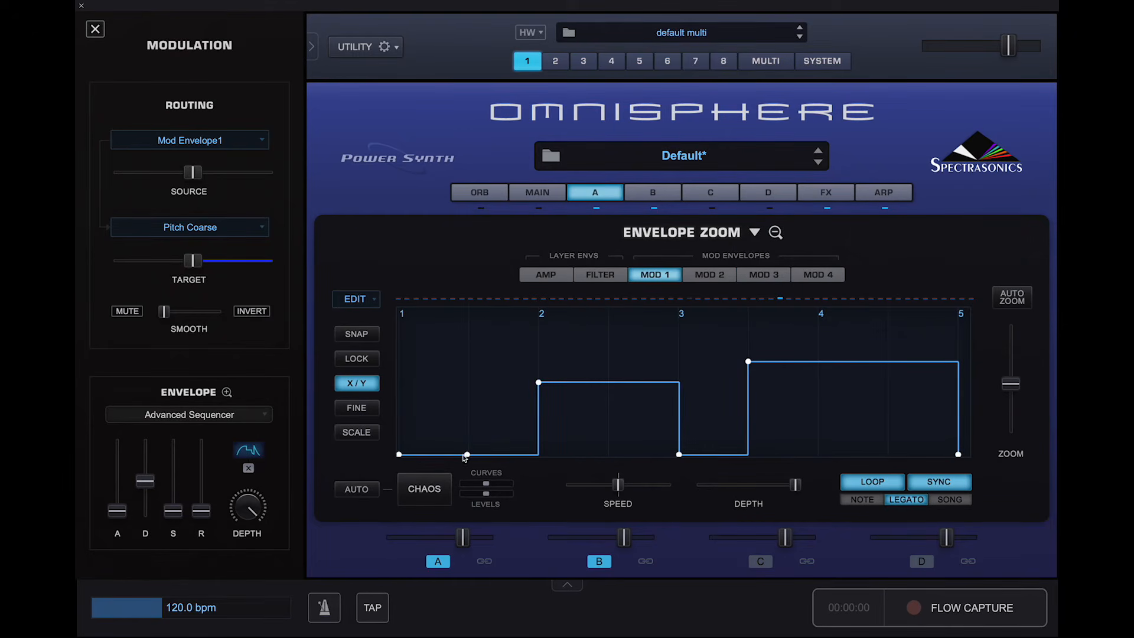
double_click(611, 385)
left_click(758, 238)
left_click(936, 231)
left_click(366, 385)
left_click(366, 386)
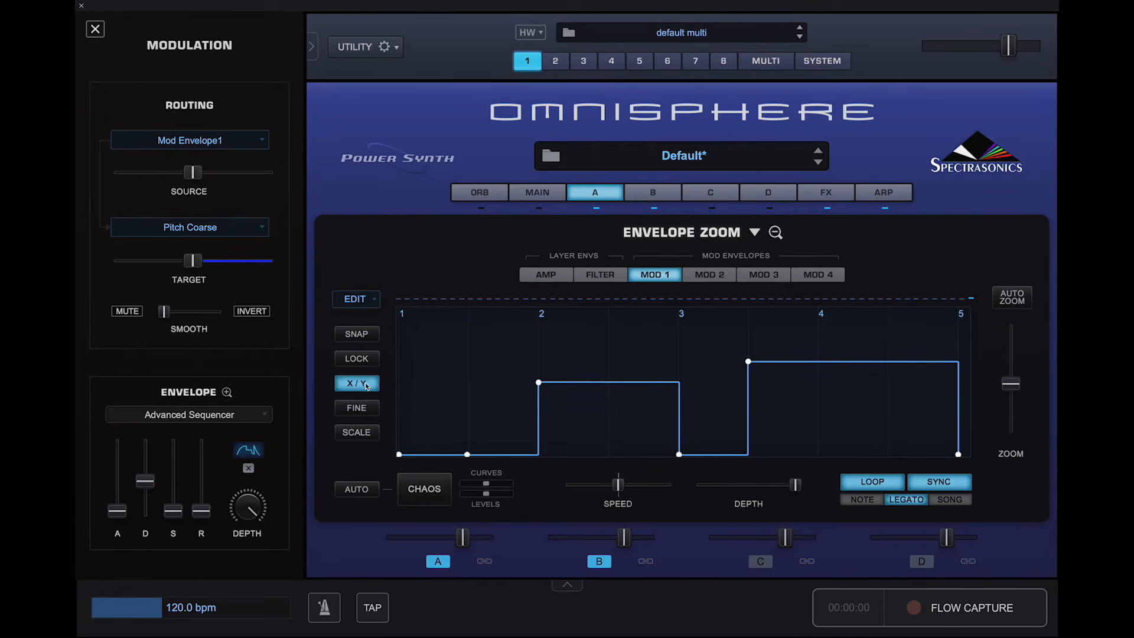
Snap the second point of layer A's Mod Envelope 1 to the grid midway between beats 1 and 2.
left_click(358, 335)
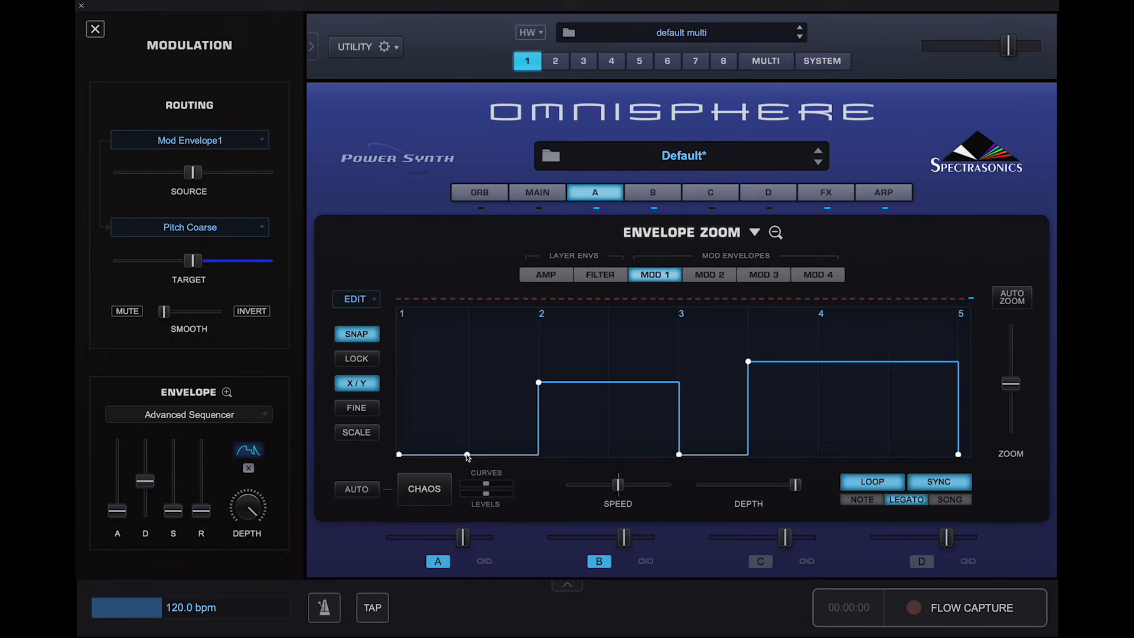
mouse_move(466, 457)
left_mouse_down()
mouse_move(469, 406)
mouse_move(468, 460)
left_mouse_up()
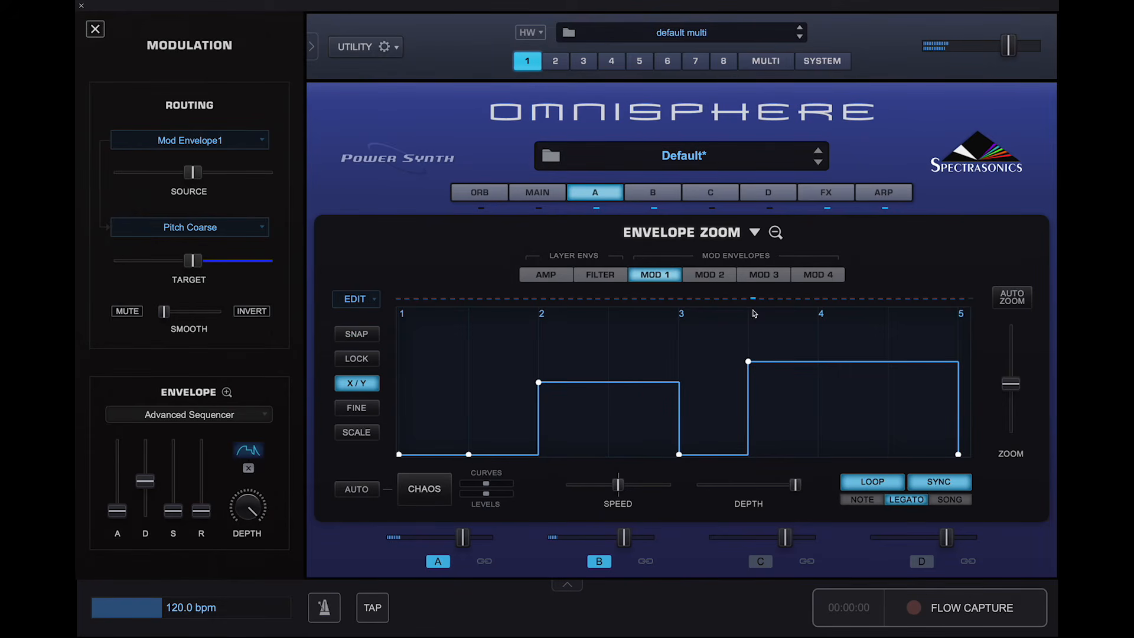
left_click(775, 233)
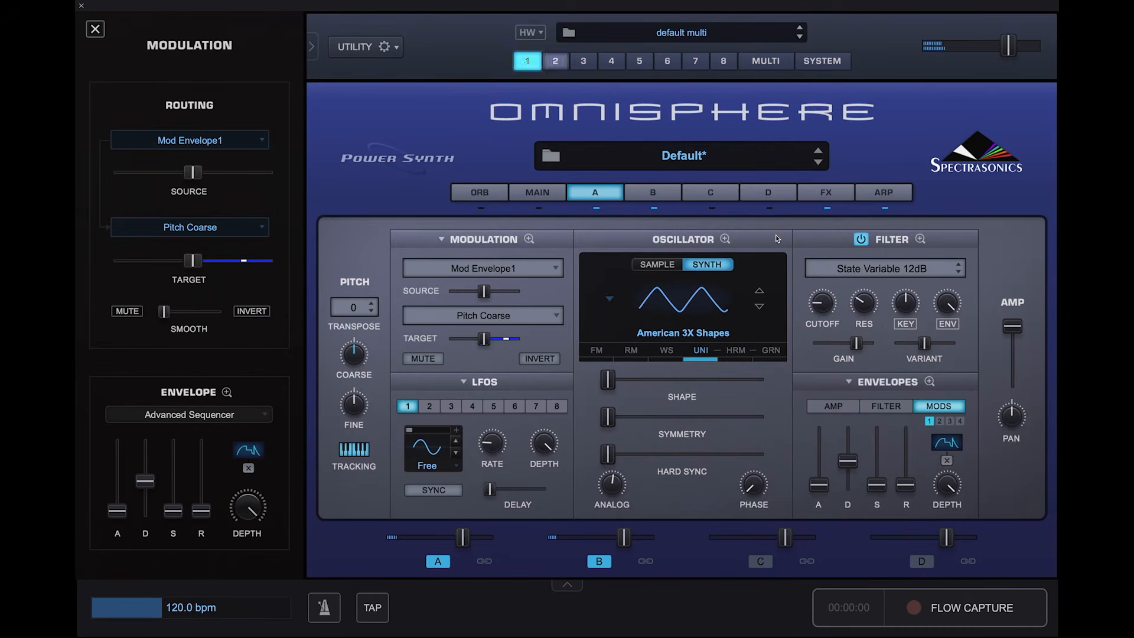
Route LFO1 to layer A's Synth Shape in the enlarged modulation matrix and lower the modulation amount.
left_click(529, 239)
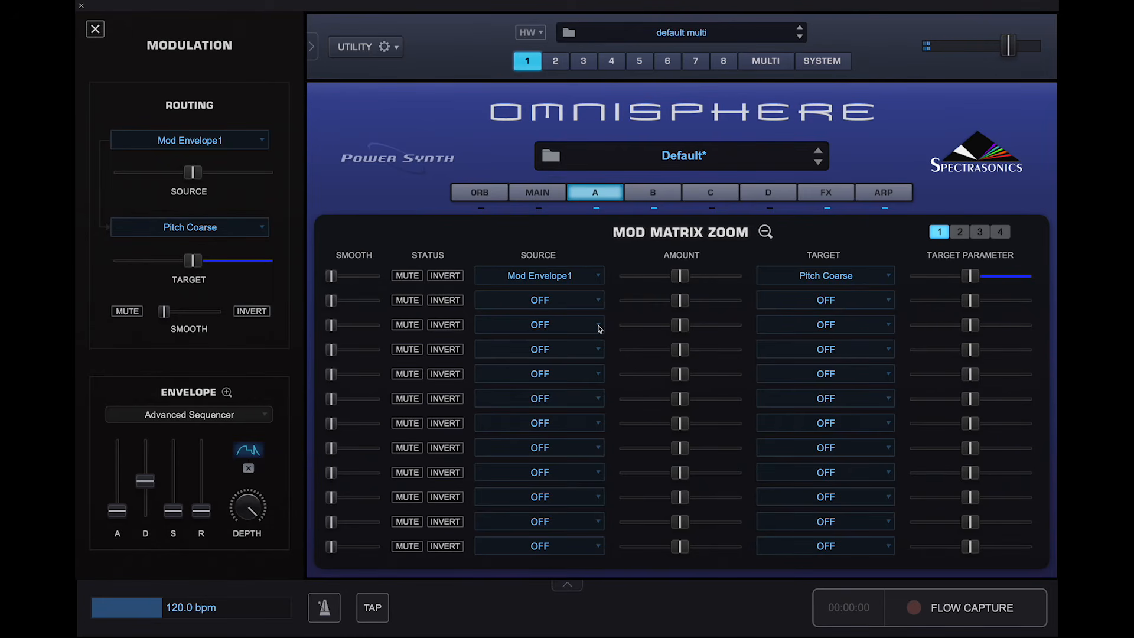
left_click(568, 306)
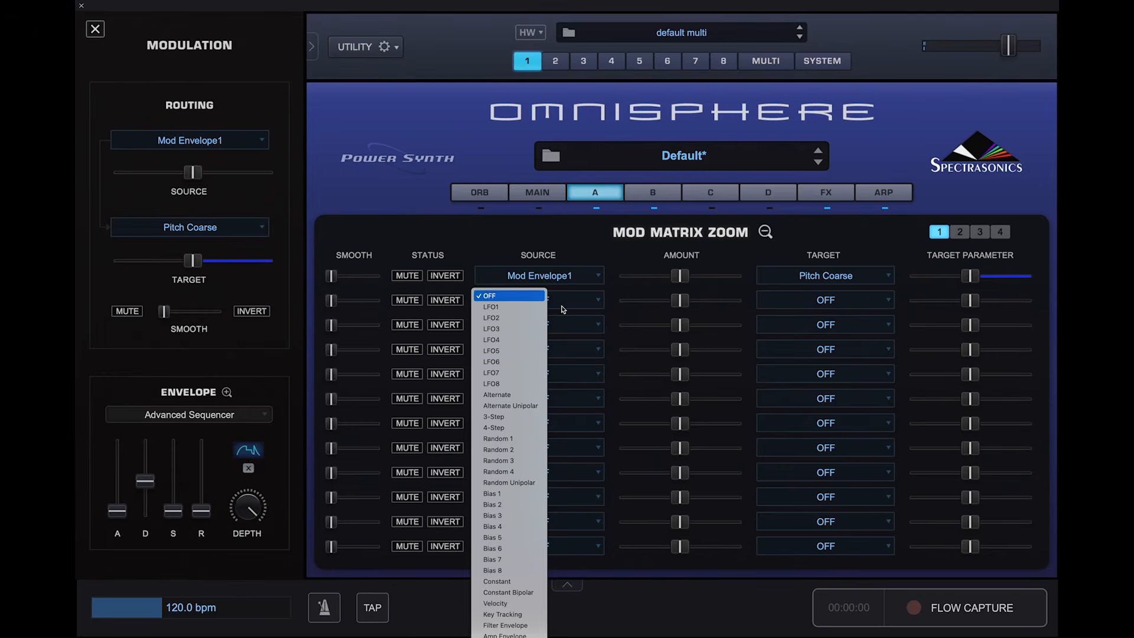
left_click(518, 309)
left_click(853, 301)
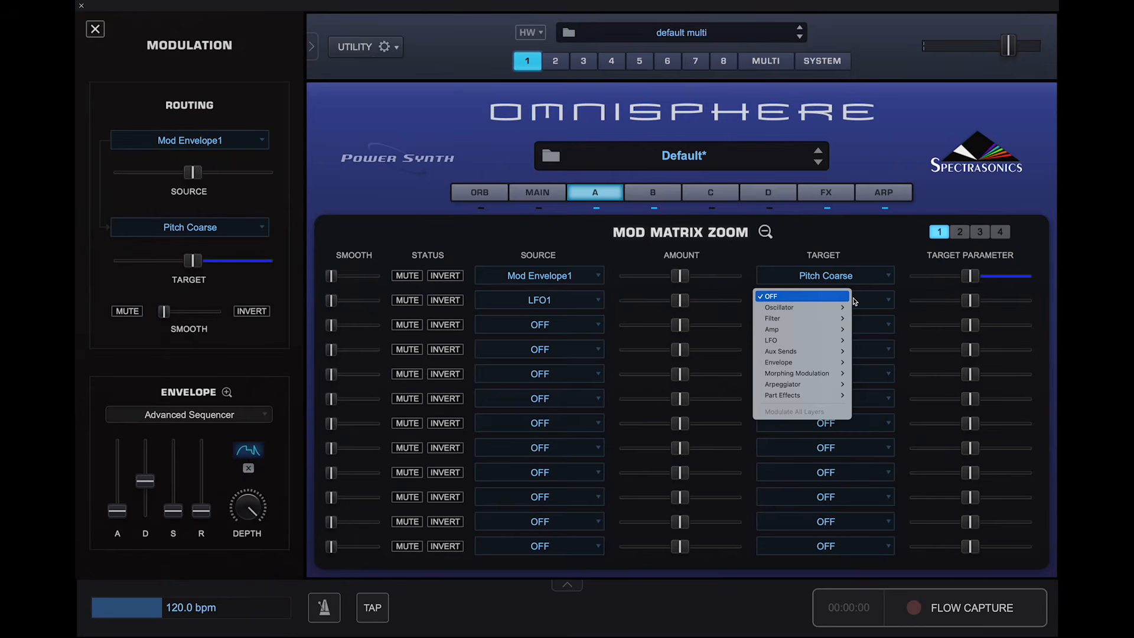
mouse_move(835, 308)
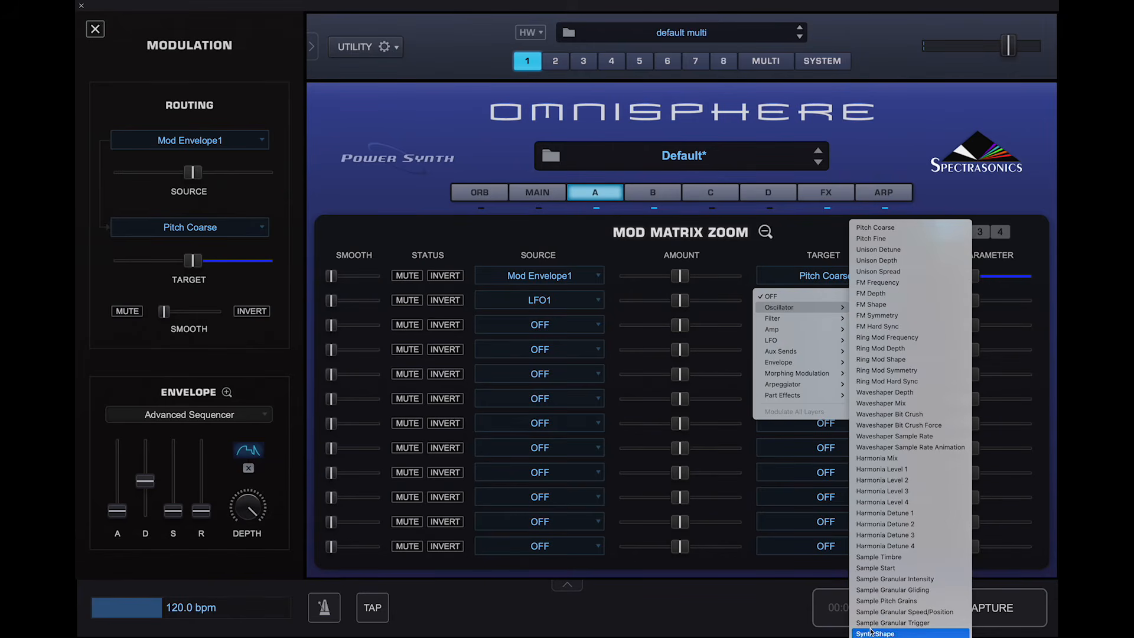
left_click(871, 633)
left_click_drag(668, 297, 650, 302)
Modulate layer B's filter cutoff with LFO1 in the matrix, and slow LFO1's rate.
left_click(649, 194)
left_click(547, 329)
left_click(539, 333)
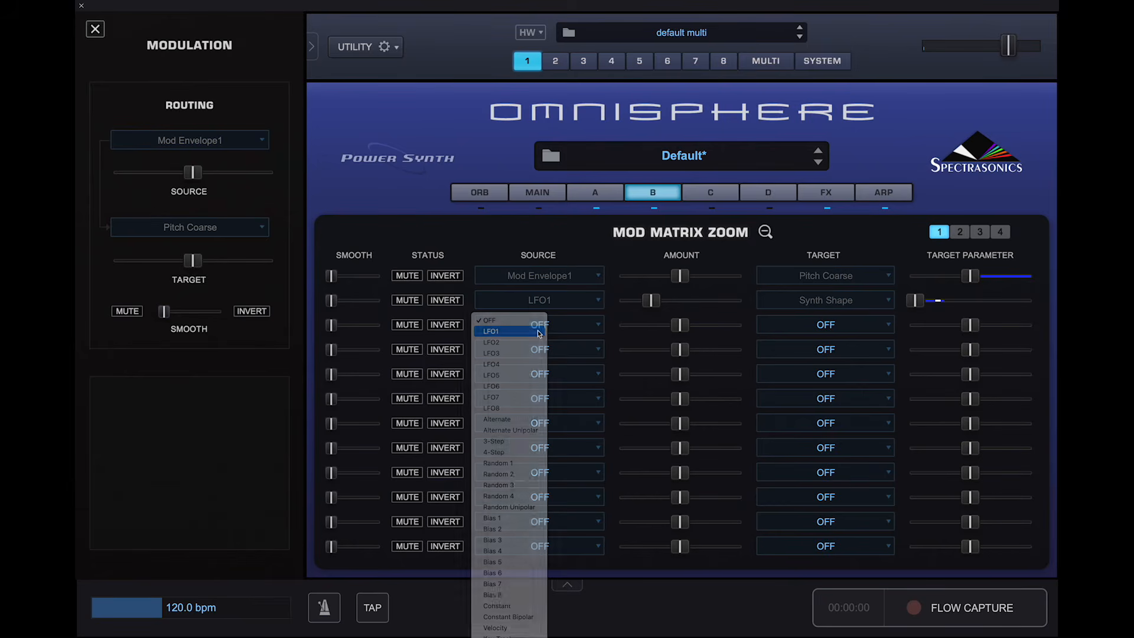
left_click(879, 331)
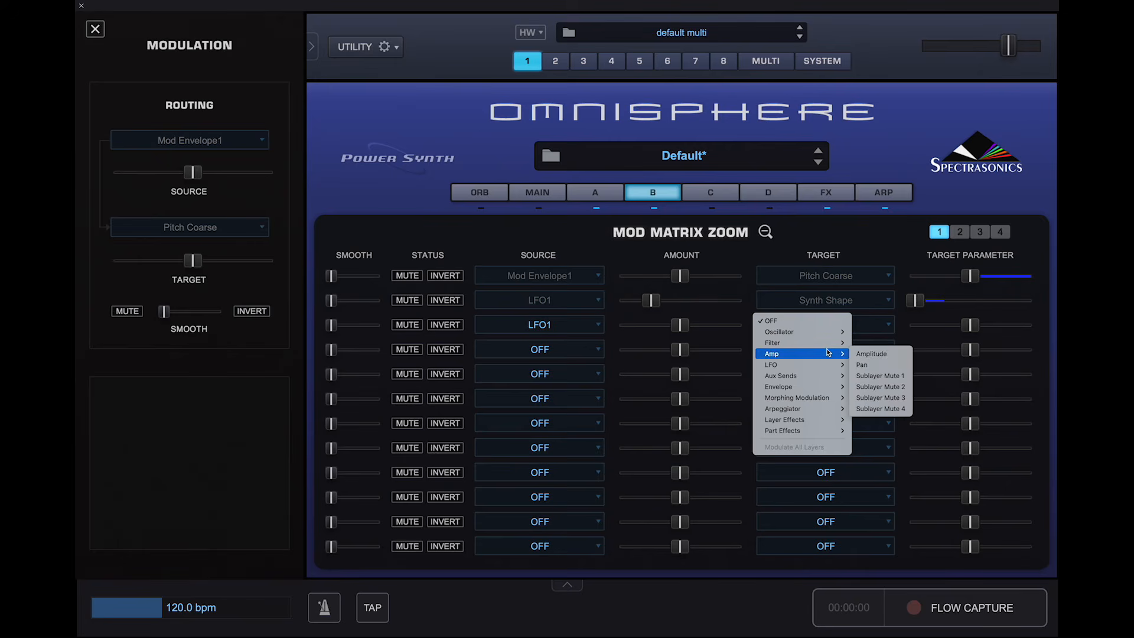
mouse_move(829, 349)
left_click(875, 344)
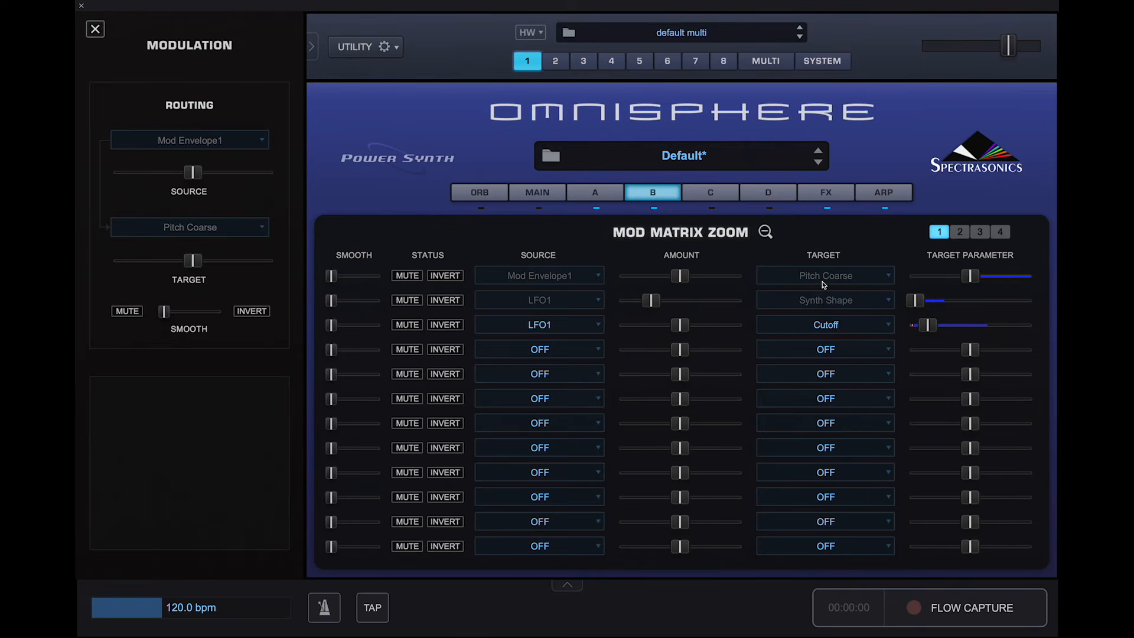
left_click(766, 232)
left_click_drag(491, 438, 490, 461)
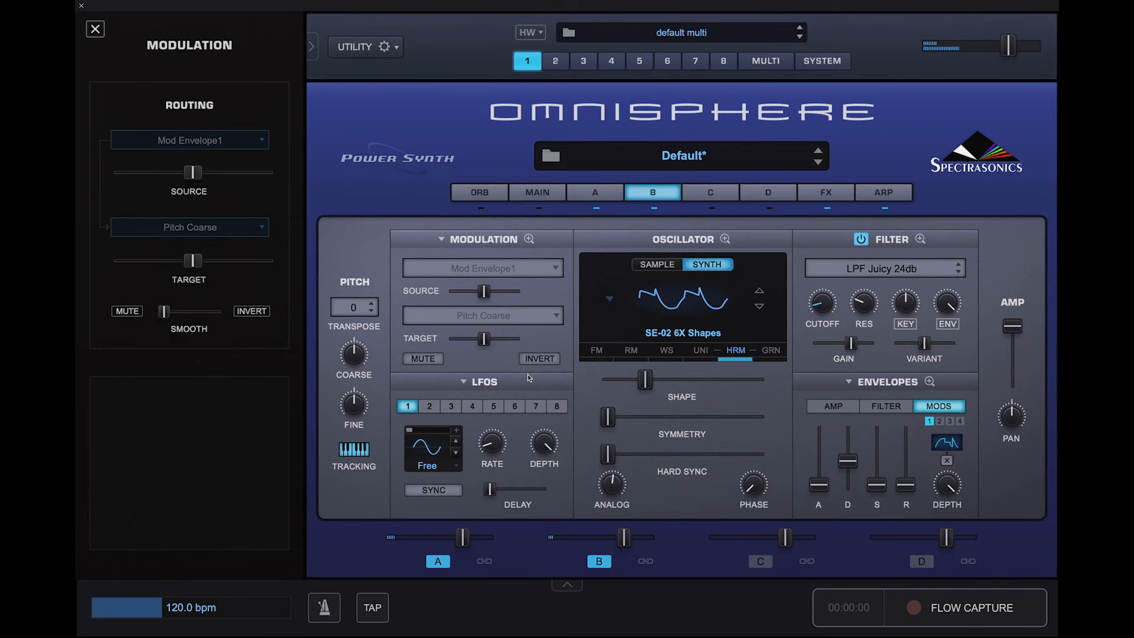
Enable looping and tempo sync on layer A's amp envelope, comparing the loop with sync switched off.
left_click(892, 195)
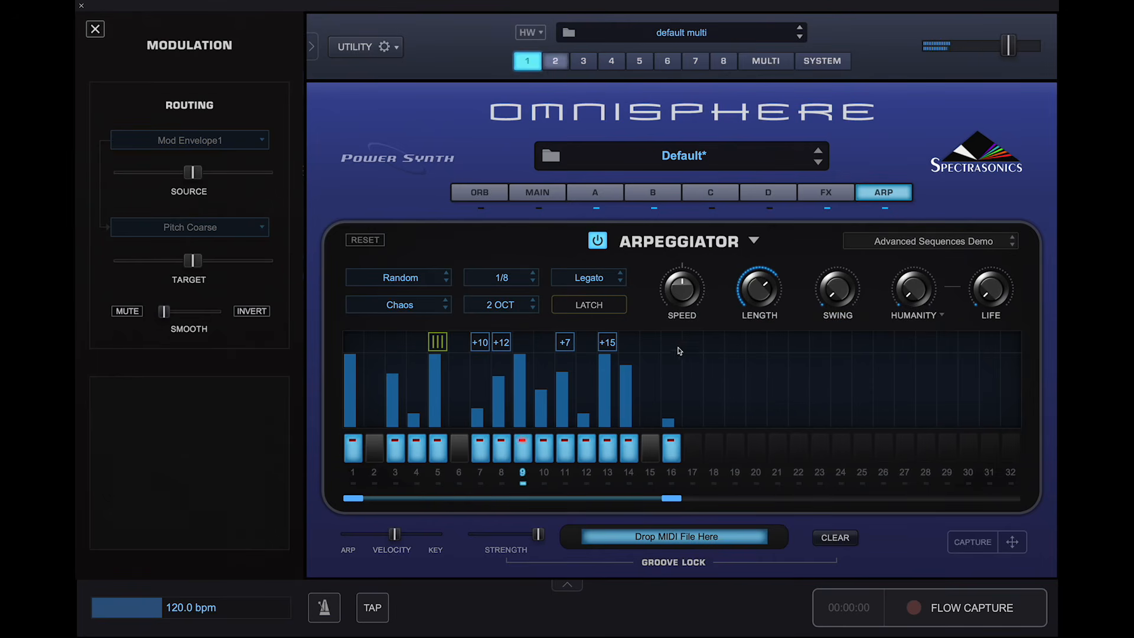
left_click(595, 190)
left_click(928, 382)
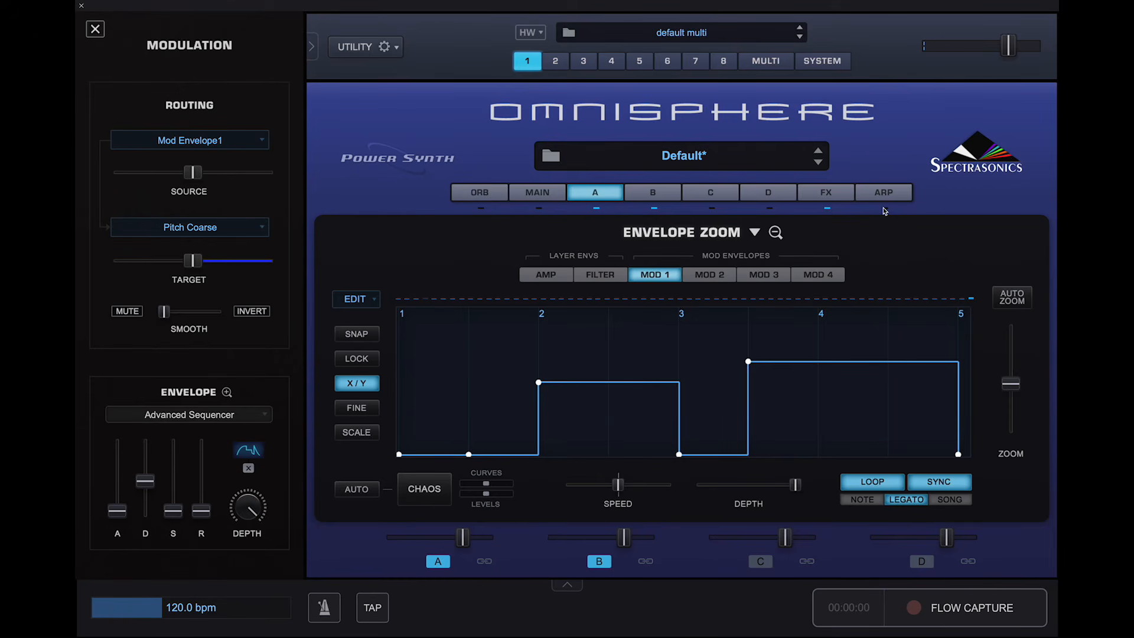
left_click(540, 278)
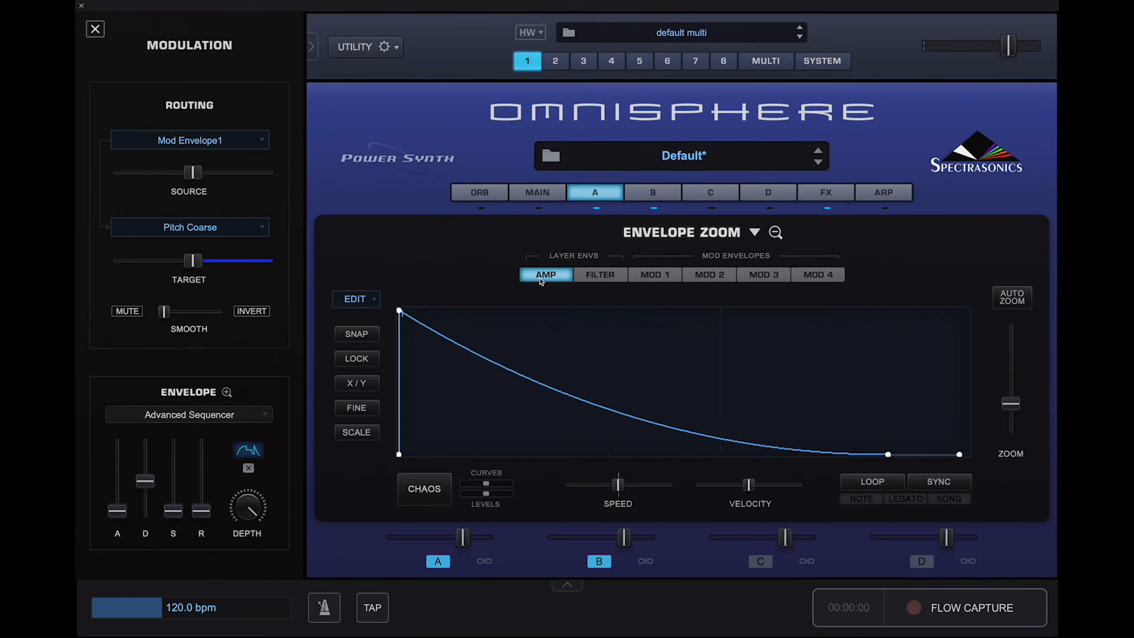
left_click(866, 484)
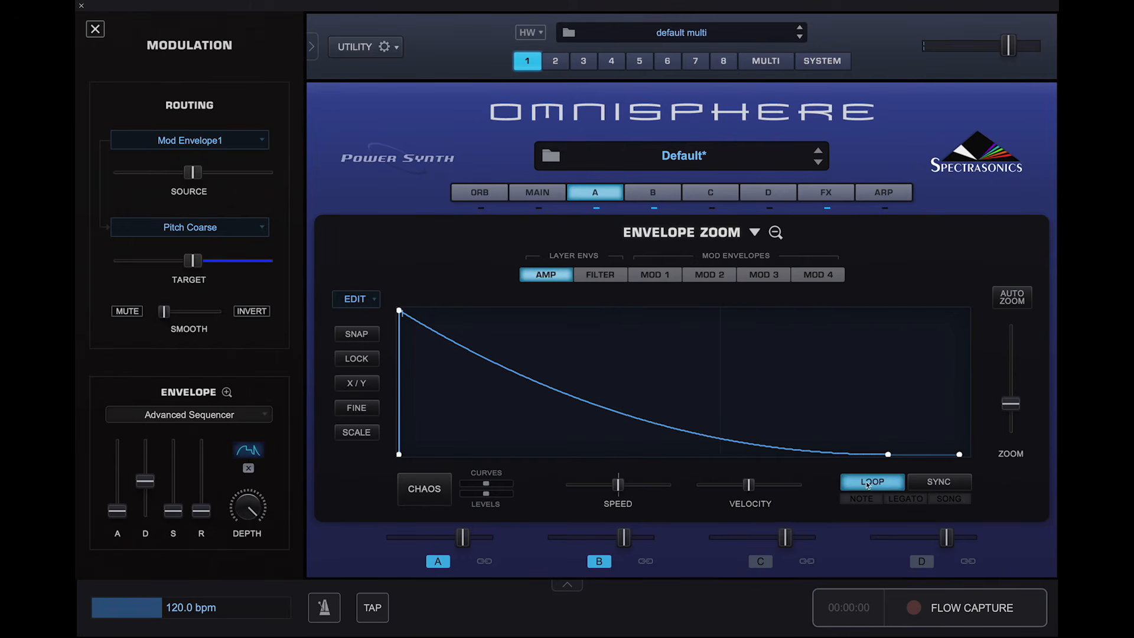
left_click(946, 482)
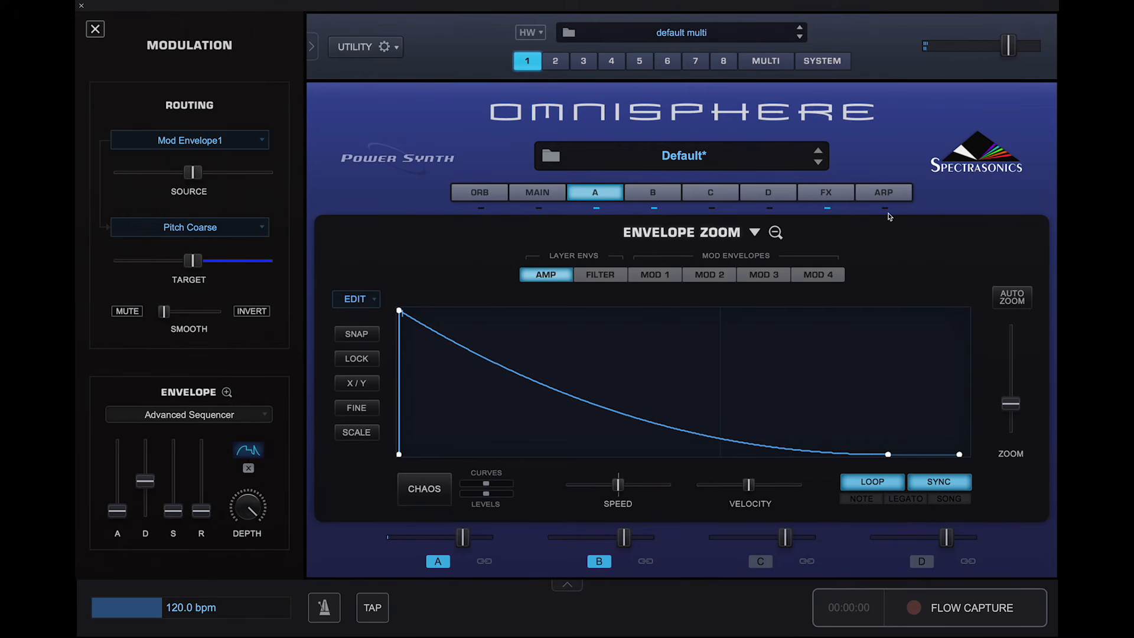
left_click(948, 485)
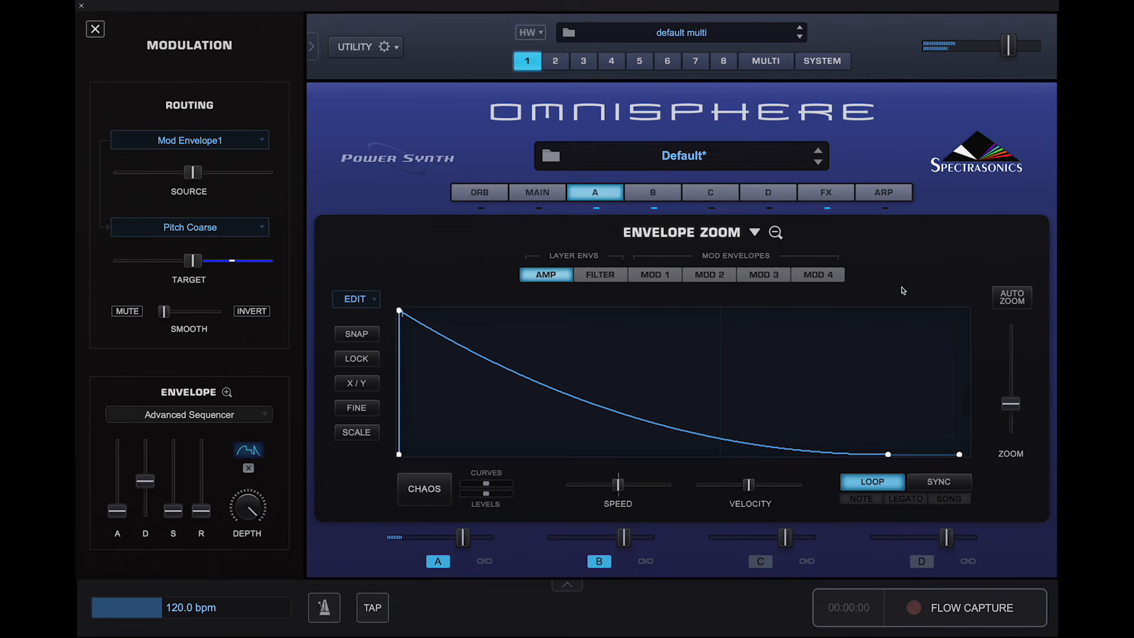
left_click(951, 486)
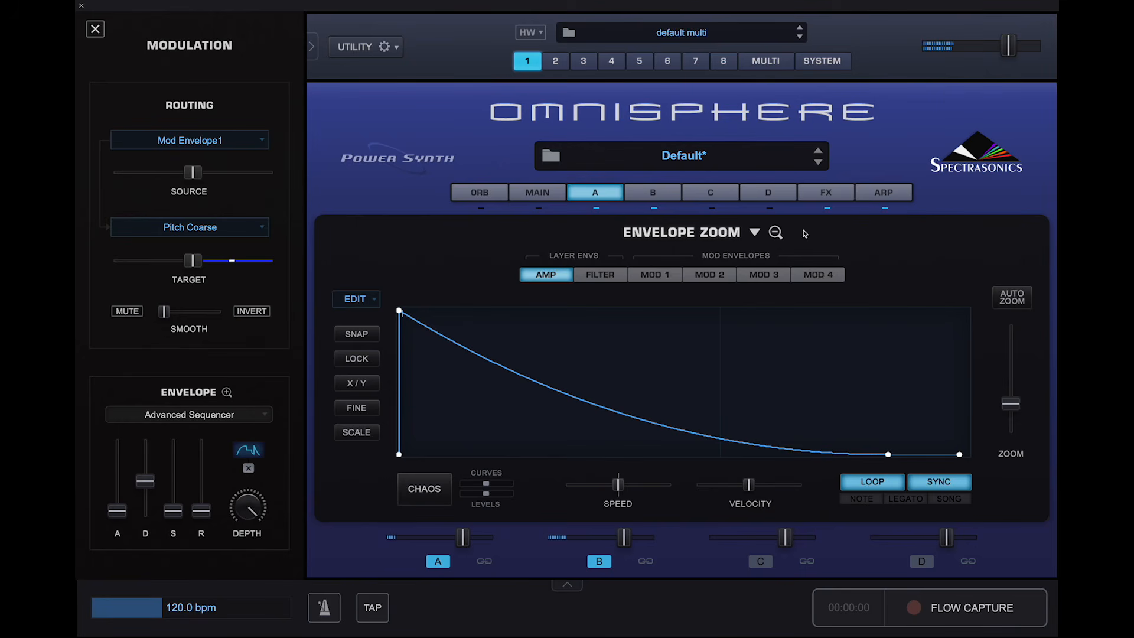
left_click(777, 232)
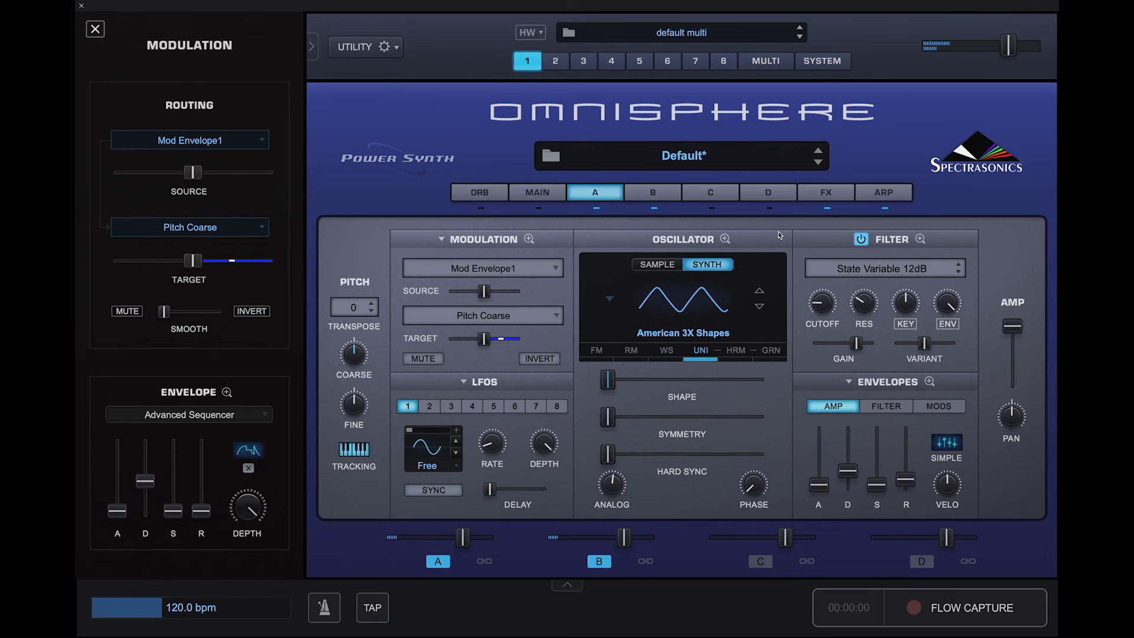